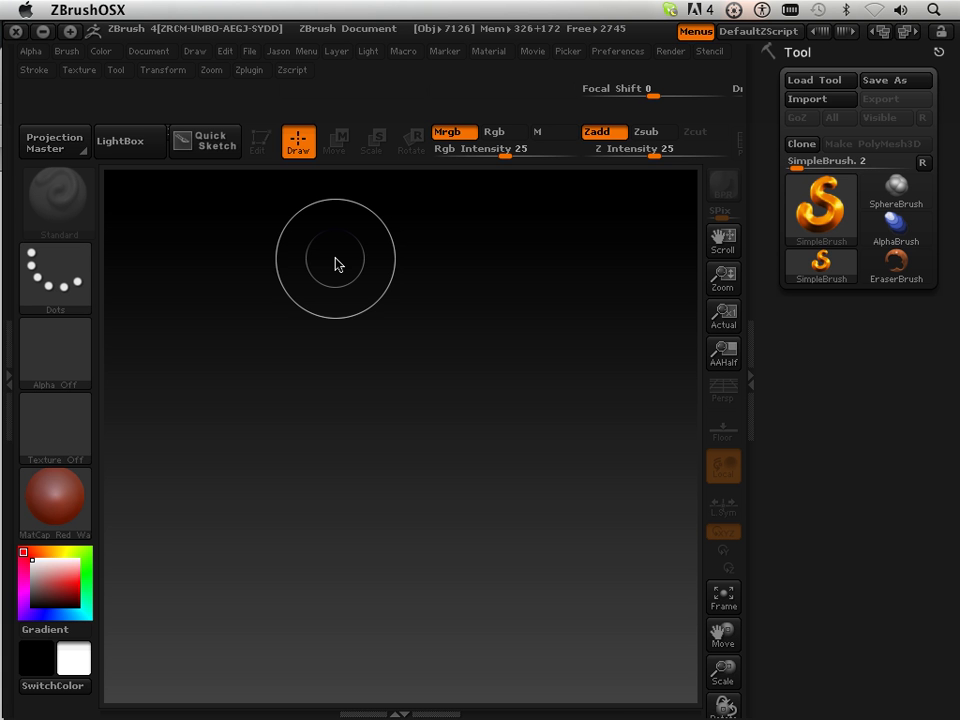
pyautogui.click(72, 386)
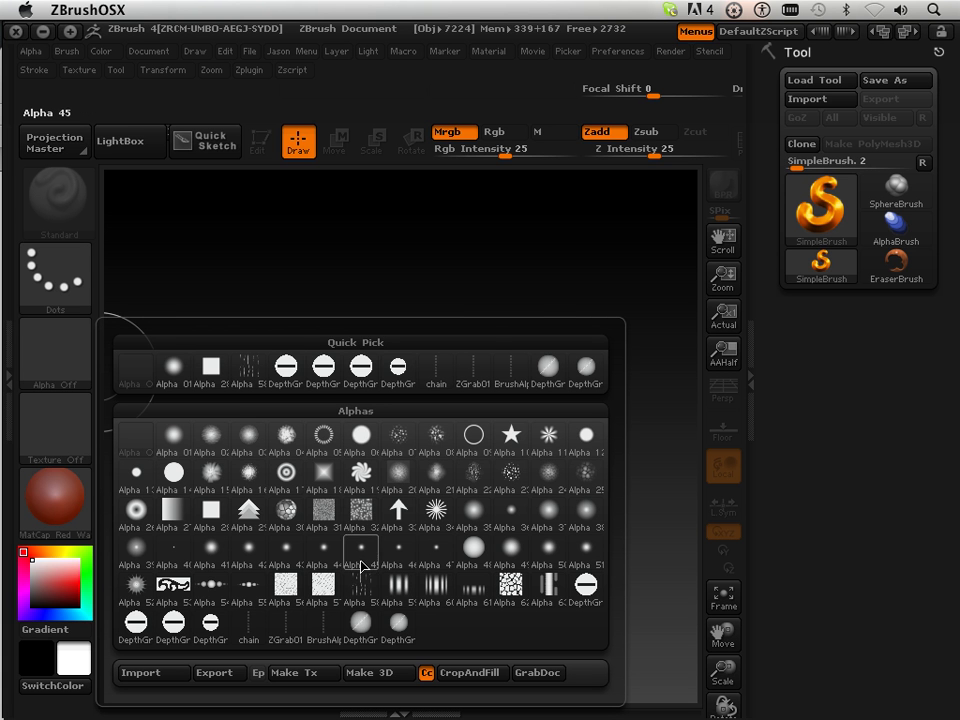
pyautogui.moveTo(325, 588)
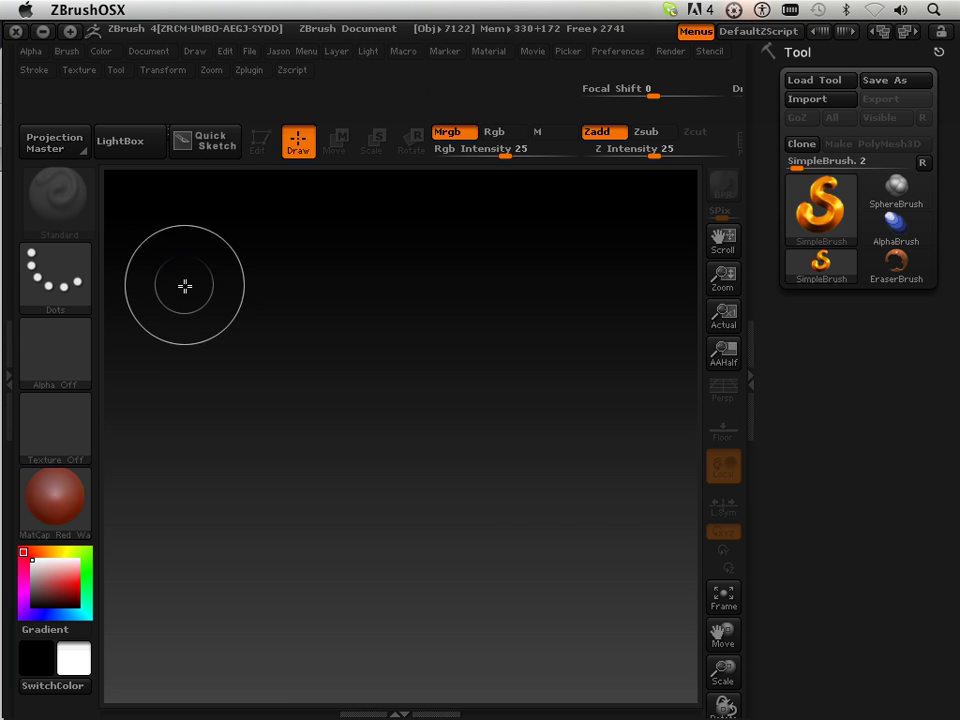
# Switch to Firefox and save the cracked-paint image texturewell_1902.jpg to the Desktop.
pyautogui.press('super+Tab')
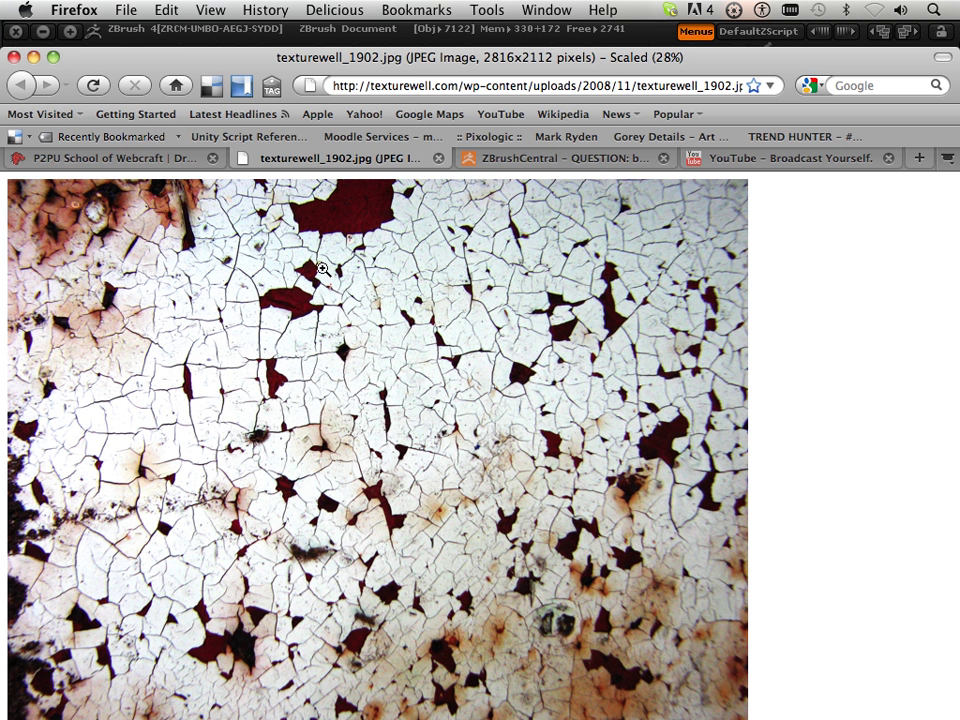
pyautogui.rightClick(310, 233)
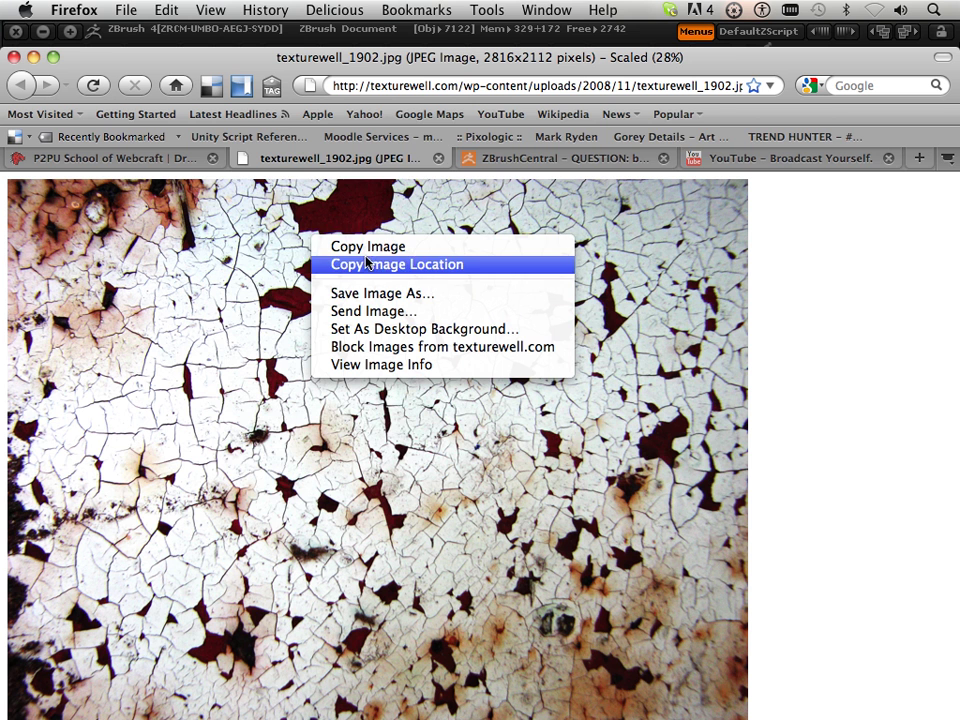
pyautogui.click(376, 294)
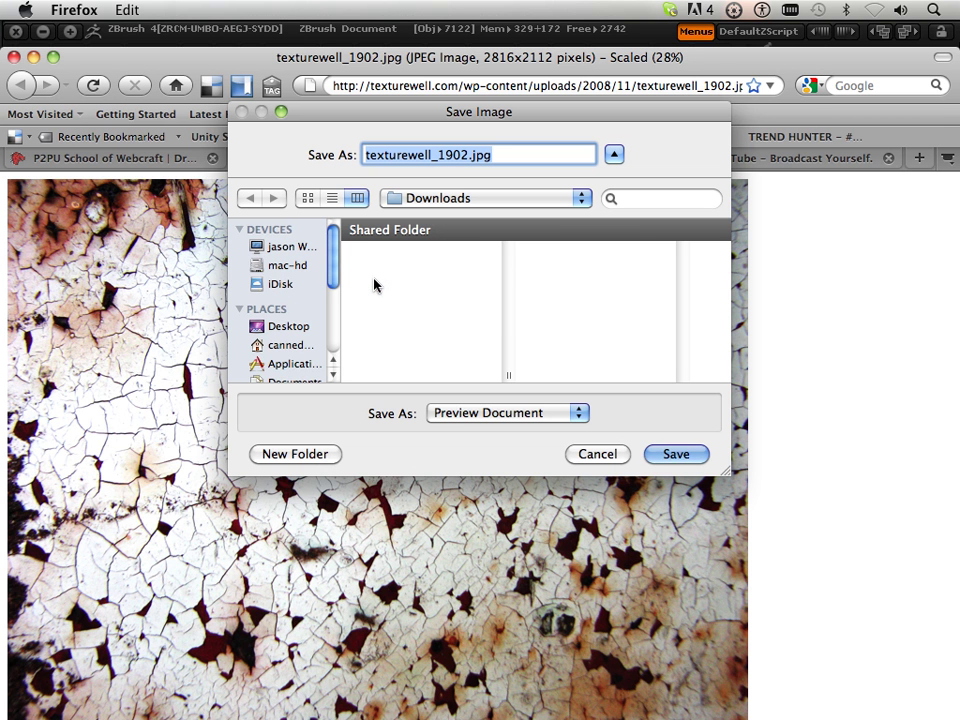
pyautogui.scroll(-3, 300, 300)
pyautogui.click(290, 337)
pyautogui.click(649, 454)
pyautogui.click(601, 240)
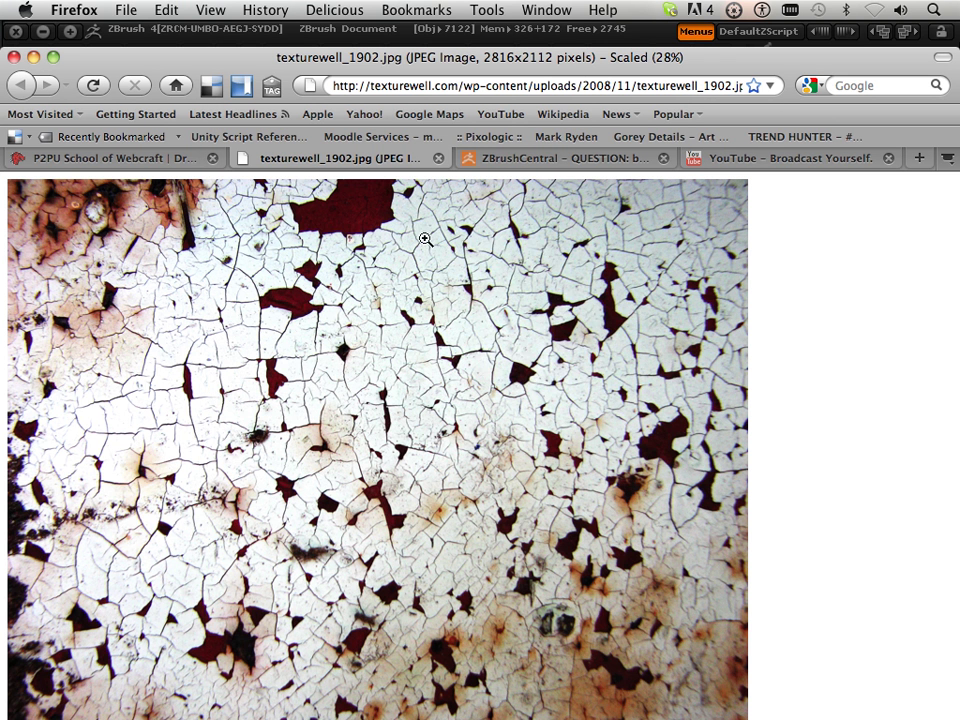
pyautogui.rightClick(457, 241)
pyautogui.click(452, 298)
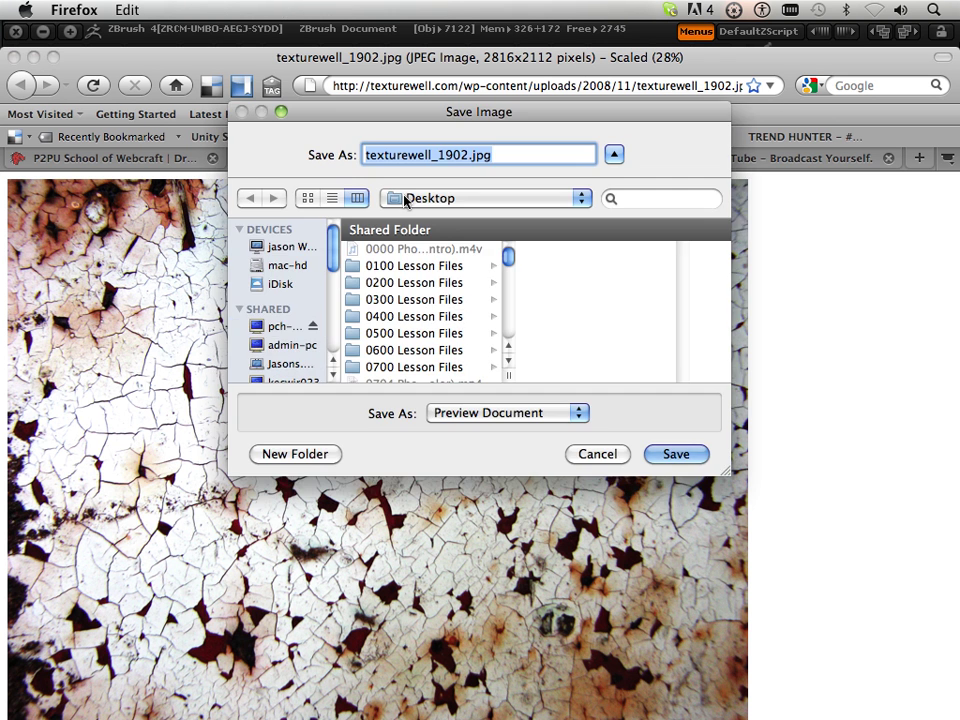
pyautogui.click(596, 455)
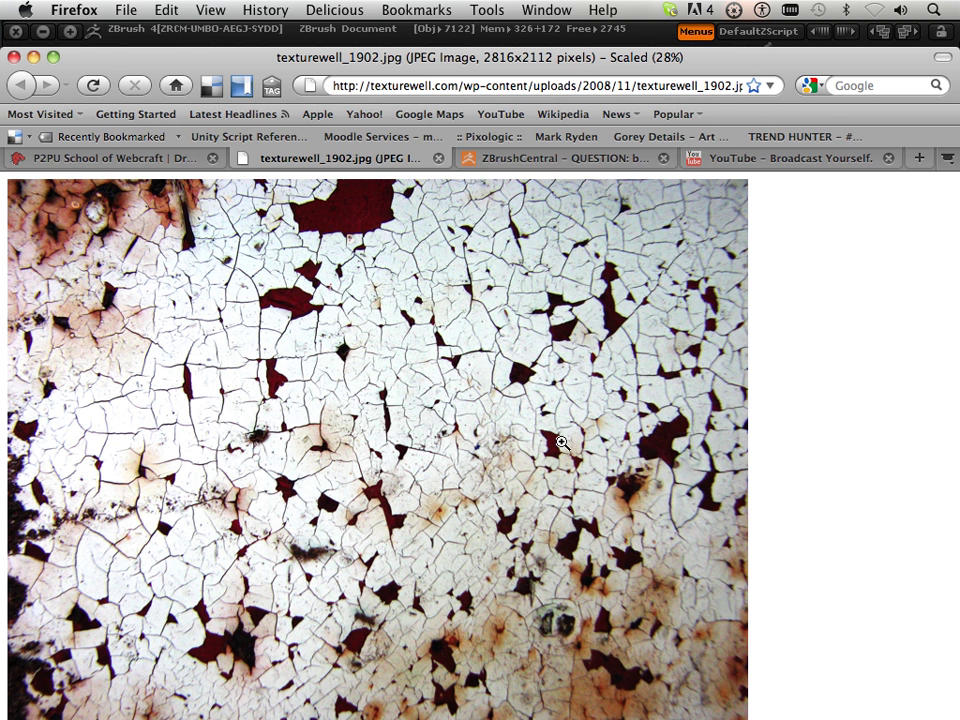
# Switch back to ZBrush and import texturewell_1902.jpg from the Desktop as an alpha.
pyautogui.click(219, 33)
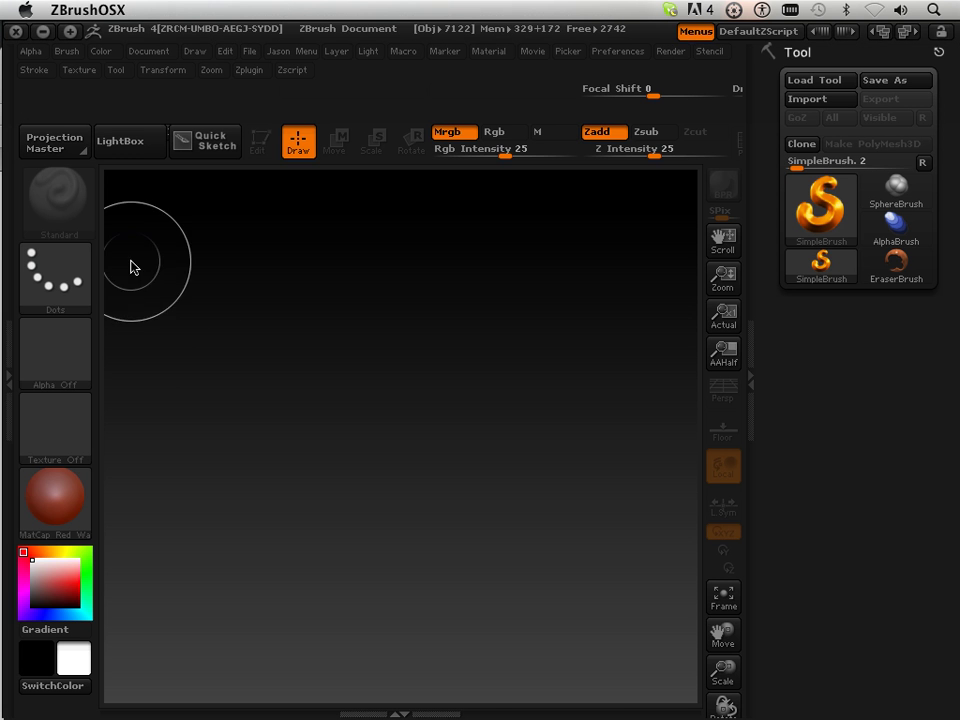
pyautogui.click(73, 367)
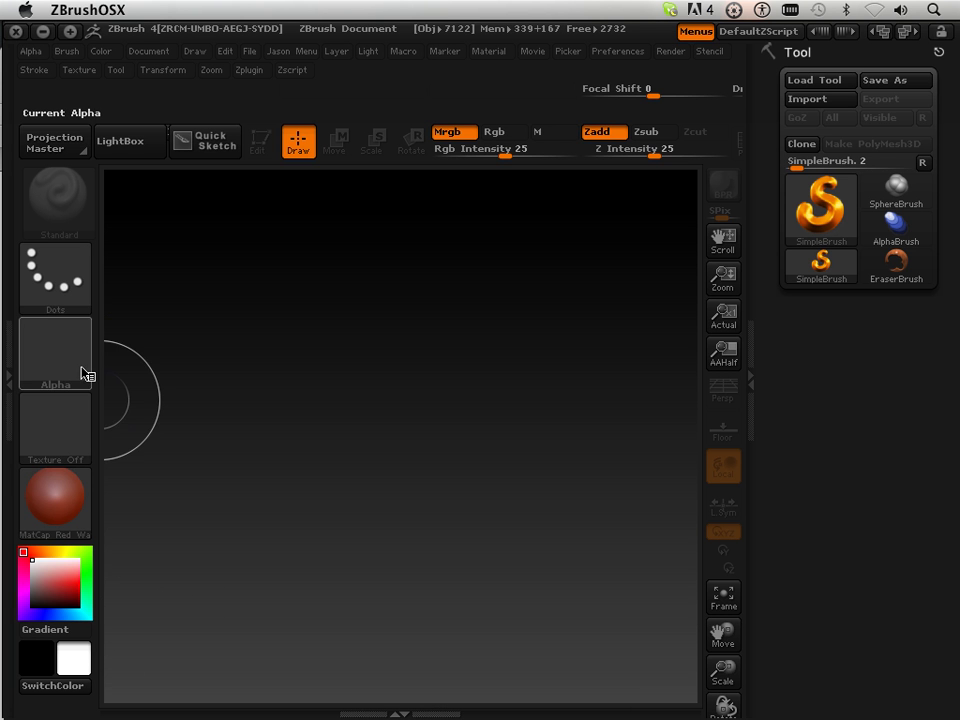
pyautogui.click(94, 382)
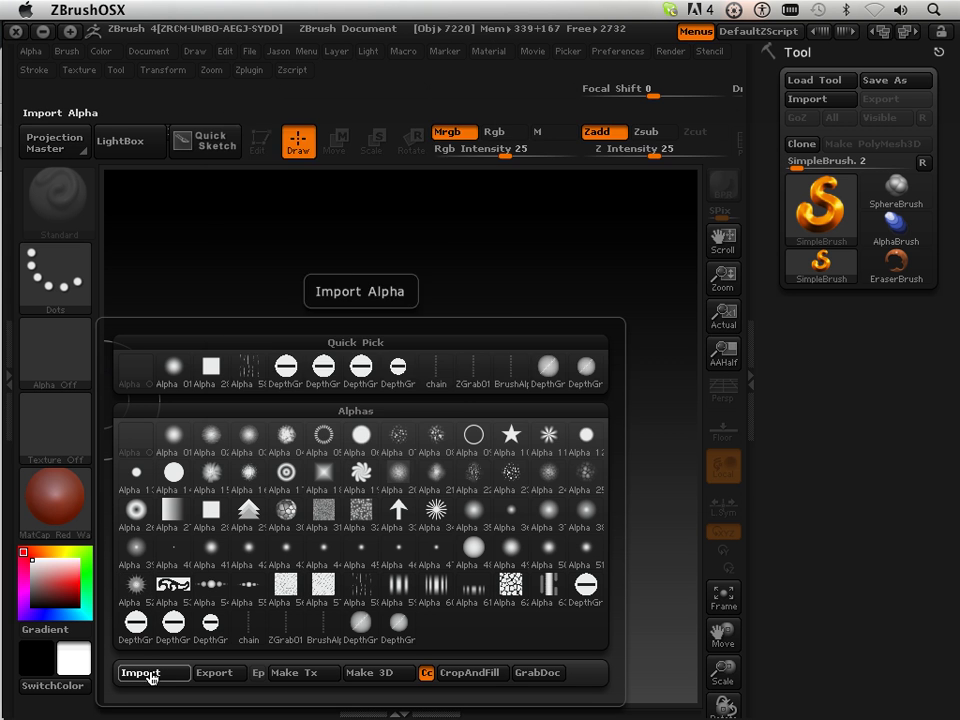
pyautogui.click(152, 674)
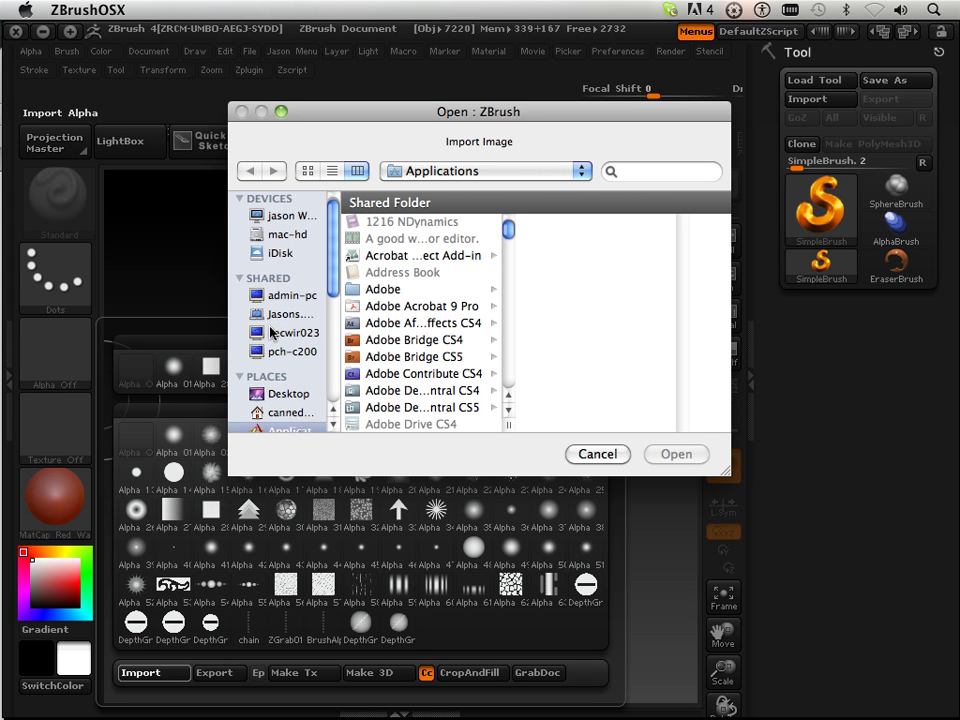
pyautogui.scroll(-2, 265, 390)
pyautogui.click(275, 375)
pyautogui.scroll(-15, 452, 332)
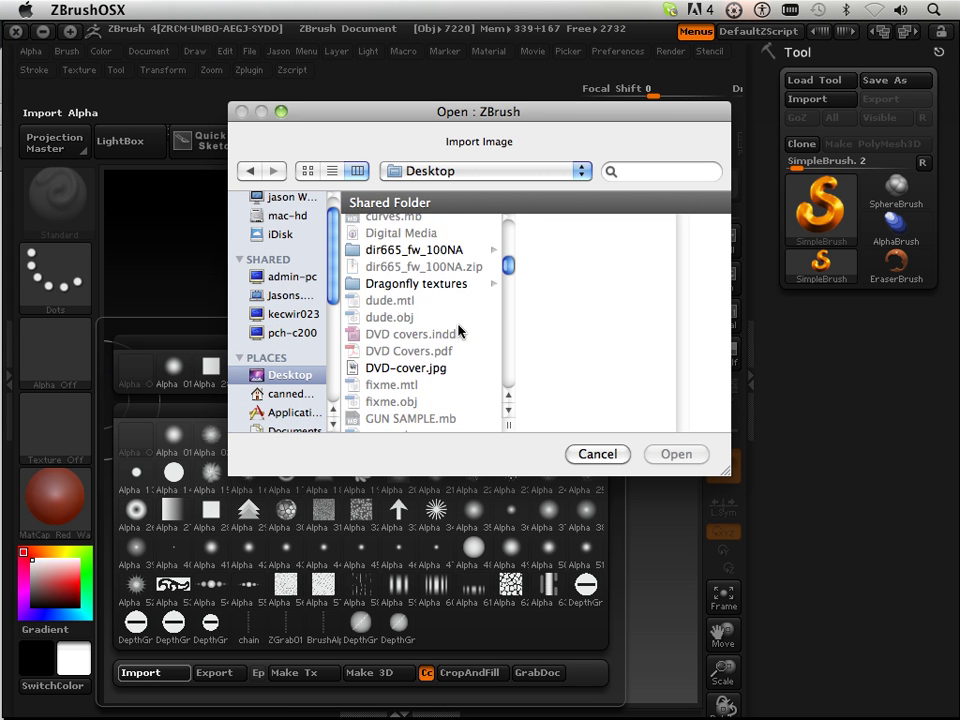
pyautogui.scroll(-20, 428, 323)
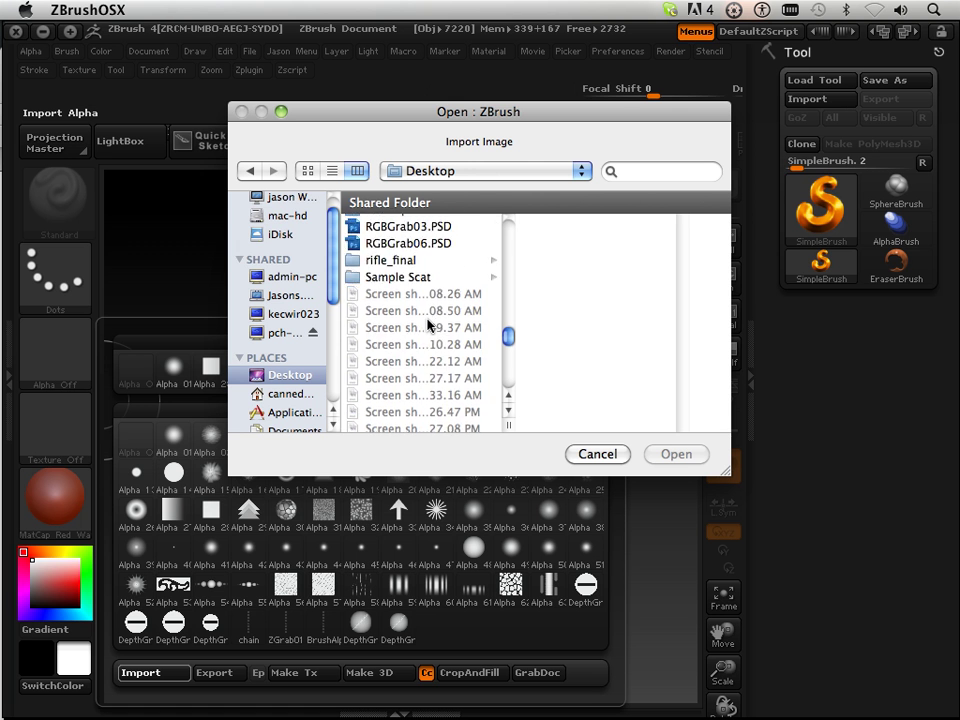
pyautogui.scroll(-5, 427, 324)
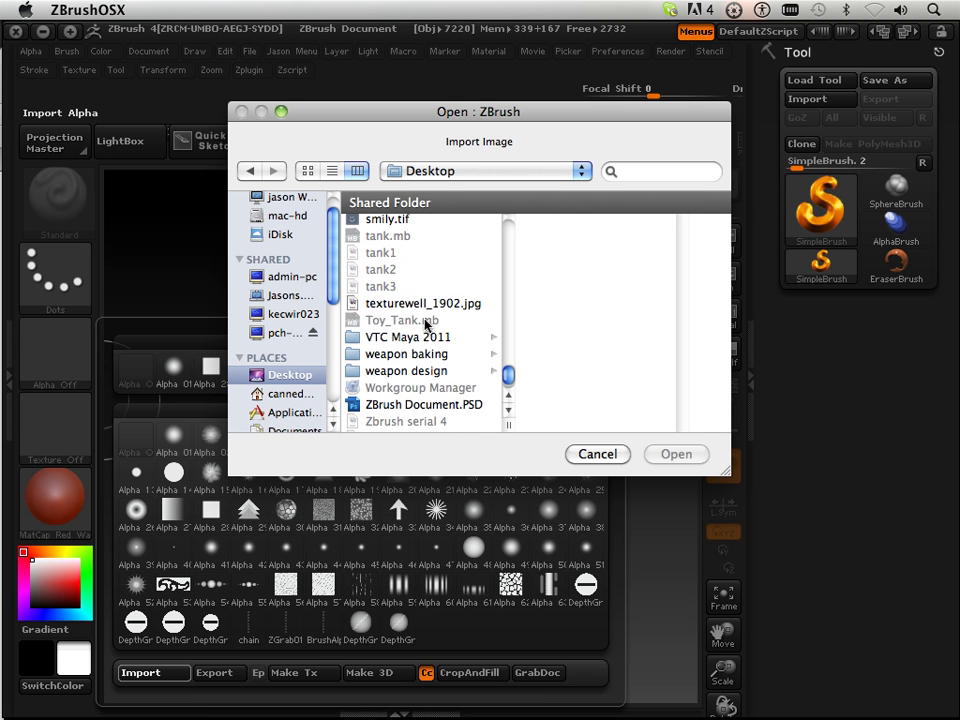
pyautogui.click(424, 305)
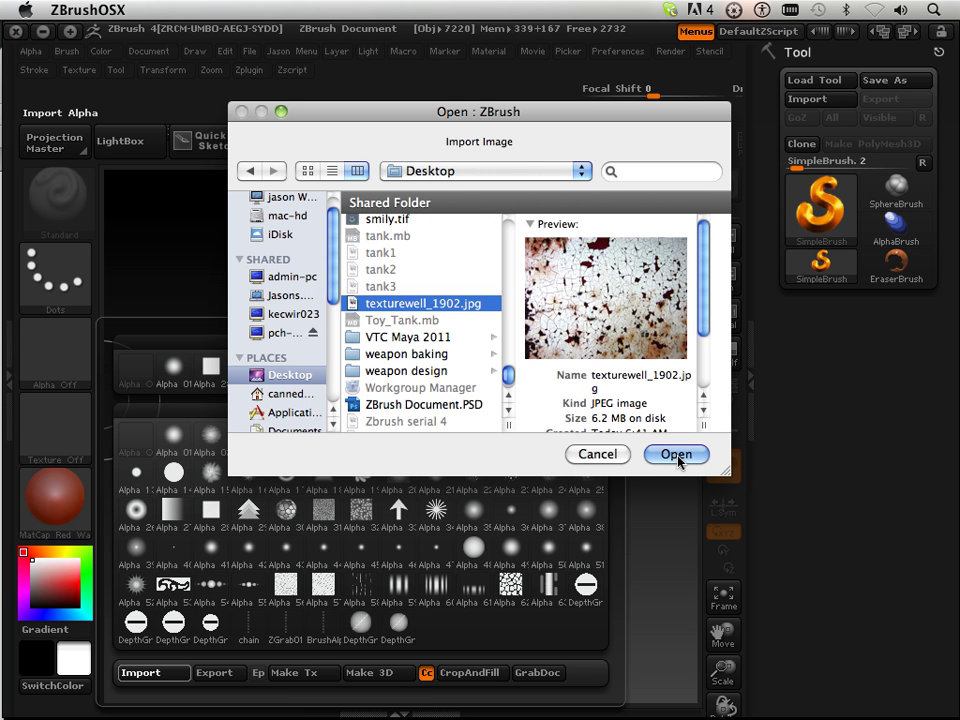
pyautogui.click(678, 456)
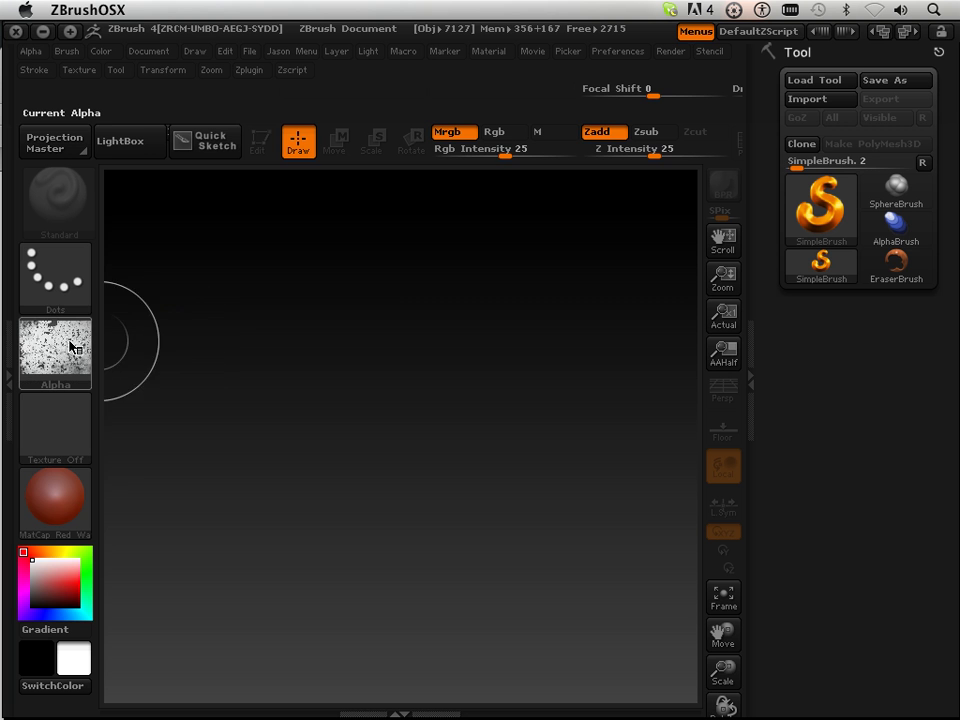
pyautogui.moveTo(63, 349)
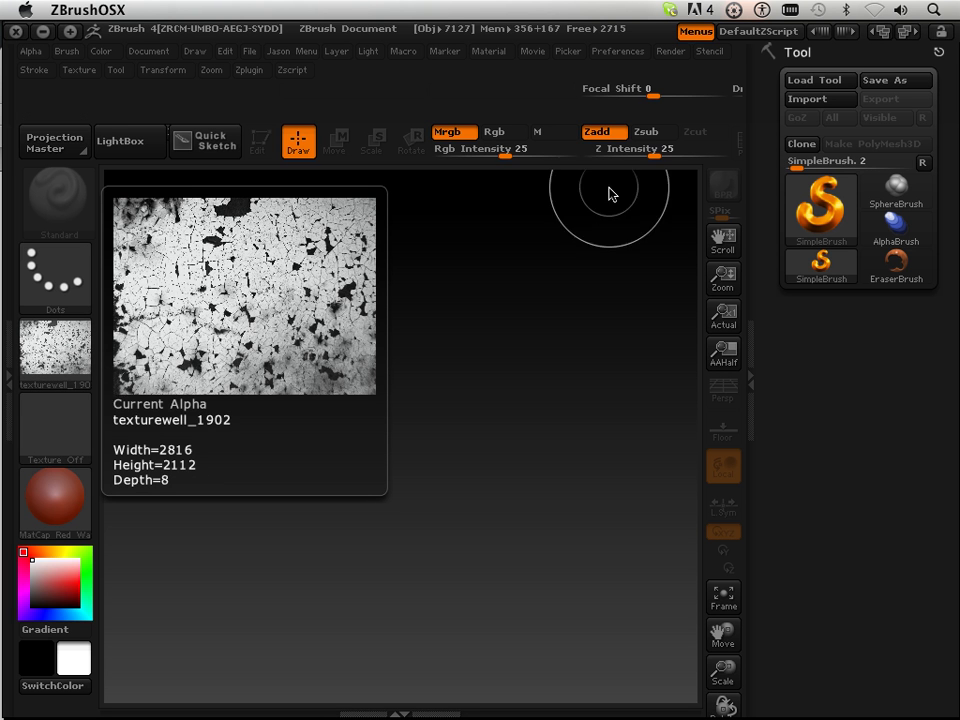
# Create an editable polymesh plane on the canvas with the custom Plane macro.
pyautogui.press('space')
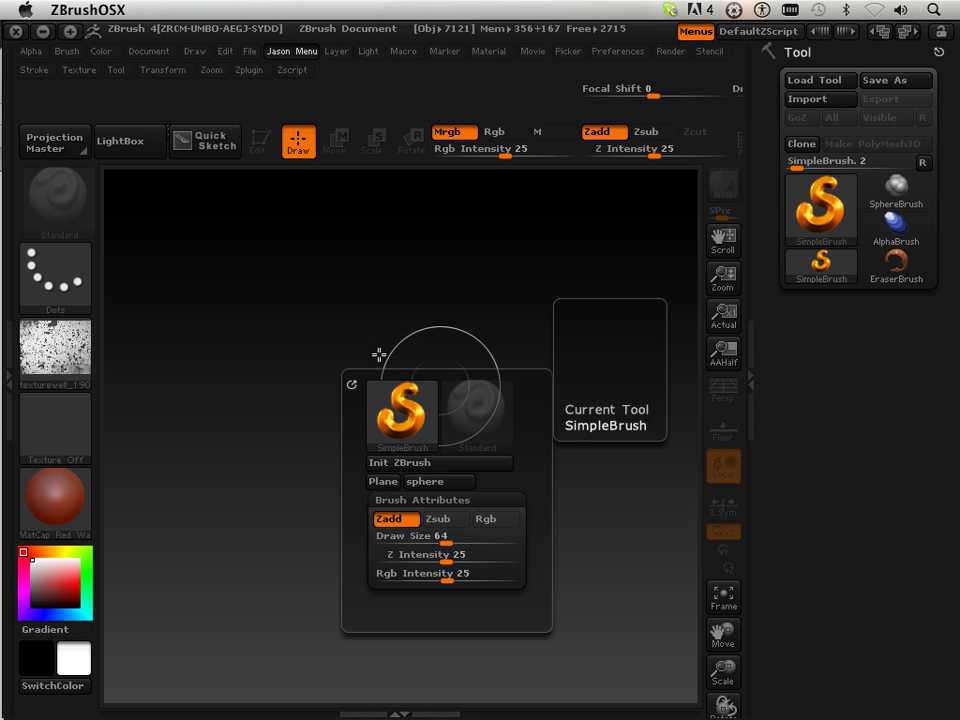
pyautogui.press('space')
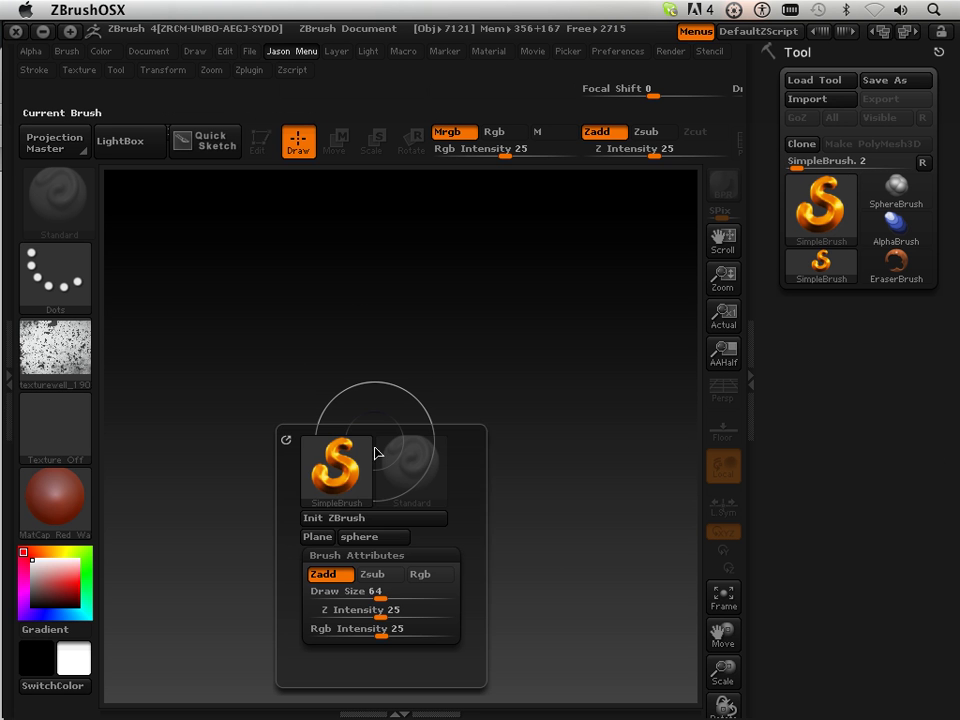
pyautogui.click(338, 553)
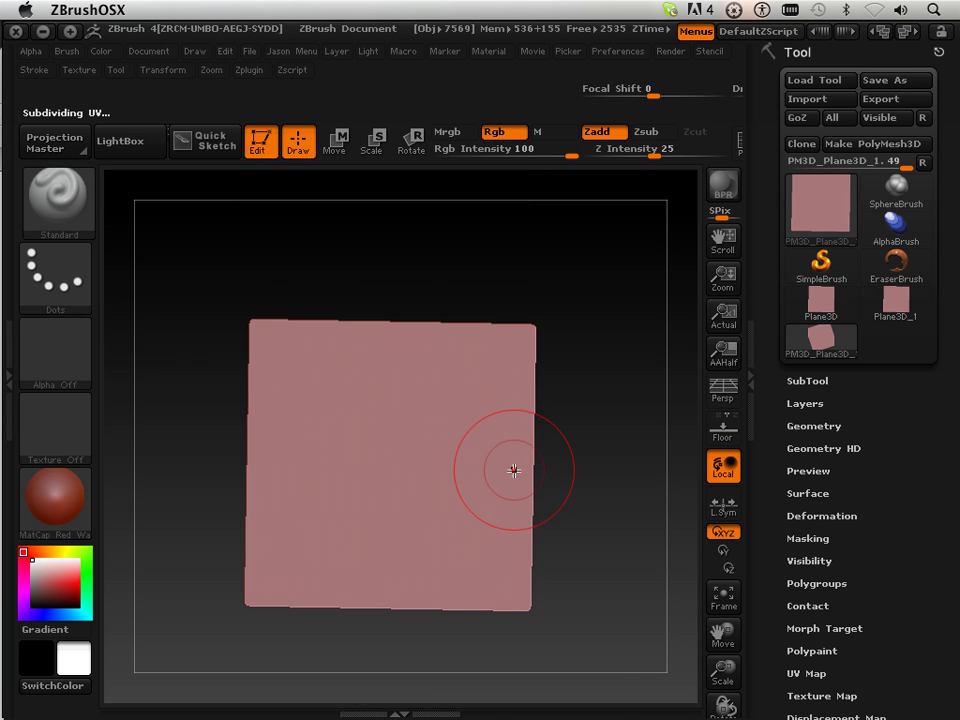
# Give the Standard brush the imported texturewell_1902 alpha and the DragRect stroke.
pyautogui.click(72, 378)
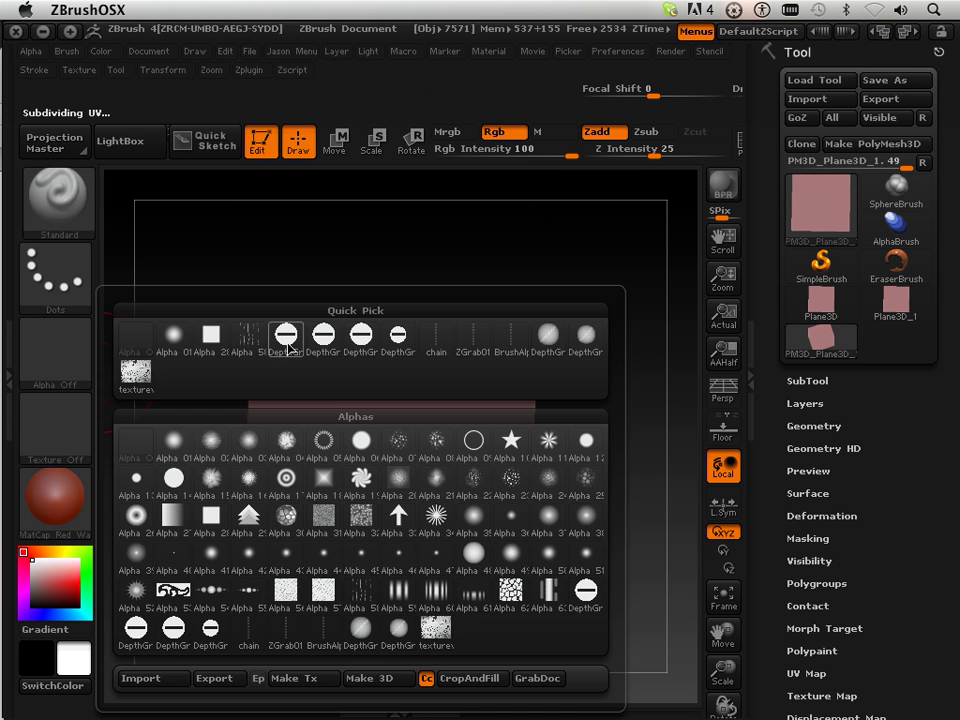
pyautogui.click(124, 372)
pyautogui.click(82, 280)
pyautogui.click(229, 293)
# Try stamping the cracked-paint alpha onto the plane's upper left area, and undo the stamp.
pyautogui.moveTo(300, 390)
pyautogui.mouseDown()
pyautogui.moveTo(315, 461)
pyautogui.moveTo(296, 506)
pyautogui.moveTo(304, 538)
pyautogui.mouseUp()
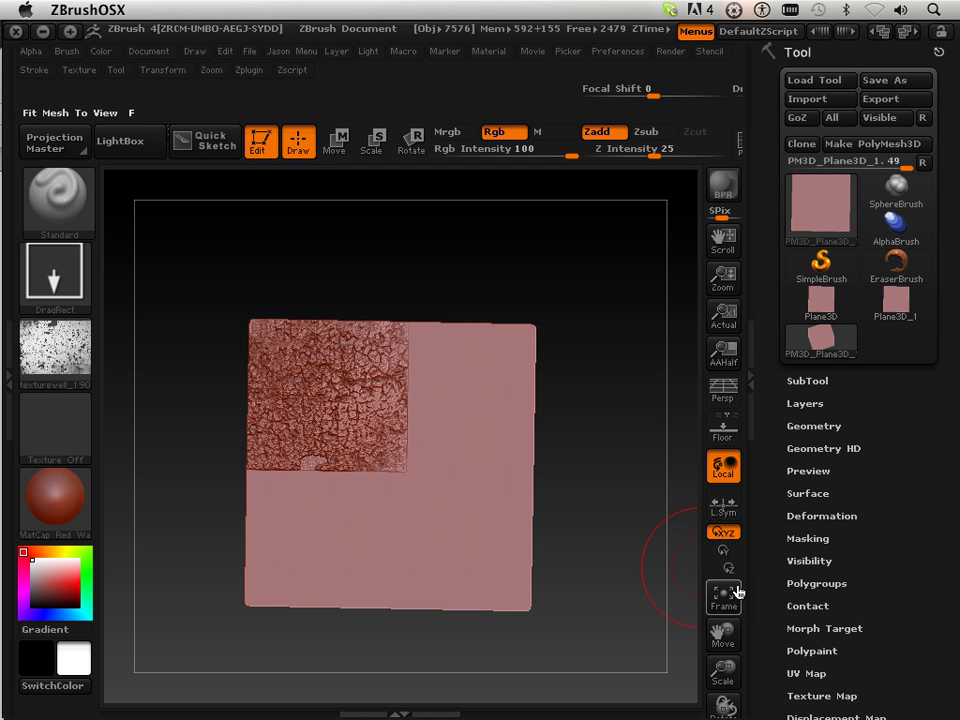
pyautogui.moveTo(718, 636)
pyautogui.mouseDown()
pyautogui.moveTo(723, 668)
pyautogui.moveTo(686, 710)
pyautogui.mouseUp()
pyautogui.press('ctrl')
pyautogui.hotkey('ctrl', 'z')
# Try a stamp of the cracked-paint alpha with Z Intensity set to 8, and undo it.
pyautogui.click(626, 150)
pyautogui.write('8')
pyautogui.press('Return')
pyautogui.moveTo(366, 405); pyautogui.dragTo(359, 573)
pyautogui.hotkey('ctrl', 'z')
# Set Z Intensity to 26, test it with several cracked-paint stamps on the plane, and undo them all.
pyautogui.click(648, 152)
pyautogui.moveTo(385, 418); pyautogui.dragTo(397, 488)
pyautogui.hotkey('ctrl', 'z')
pyautogui.moveTo(384, 332); pyautogui.dragTo(372, 553)
pyautogui.moveTo(384, 508)
pyautogui.mouseDown()
pyautogui.moveTo(394, 579)
pyautogui.moveTo(333, 651)
pyautogui.moveTo(381, 677)
pyautogui.moveTo(380, 631)
pyautogui.mouseUp()
pyautogui.hotkey('ctrl', 'z')
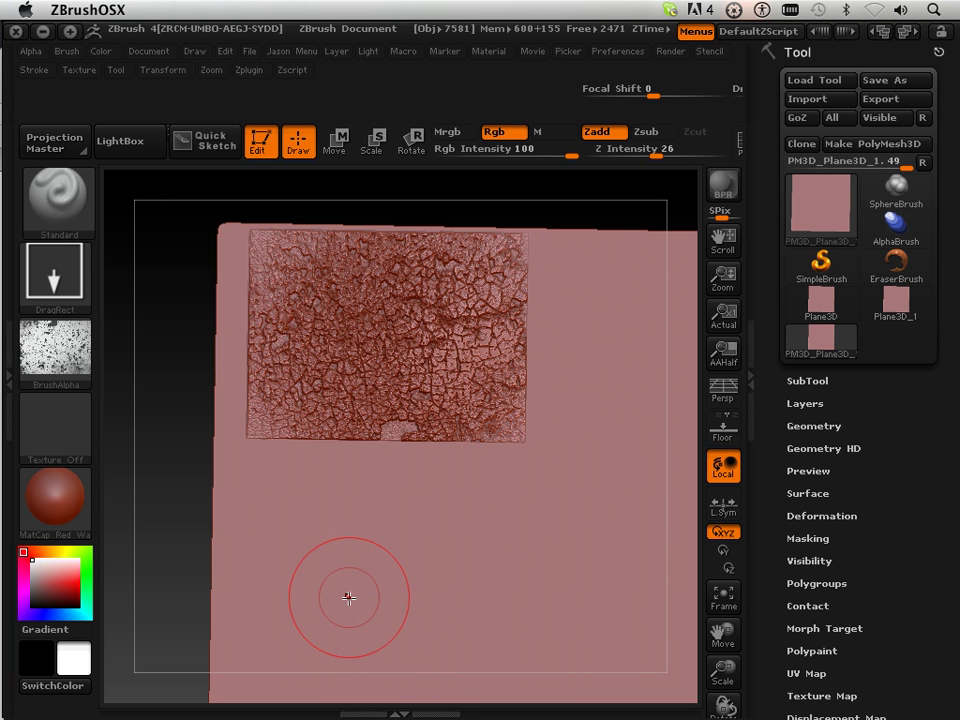
pyautogui.hotkey('ctrl', 'z')
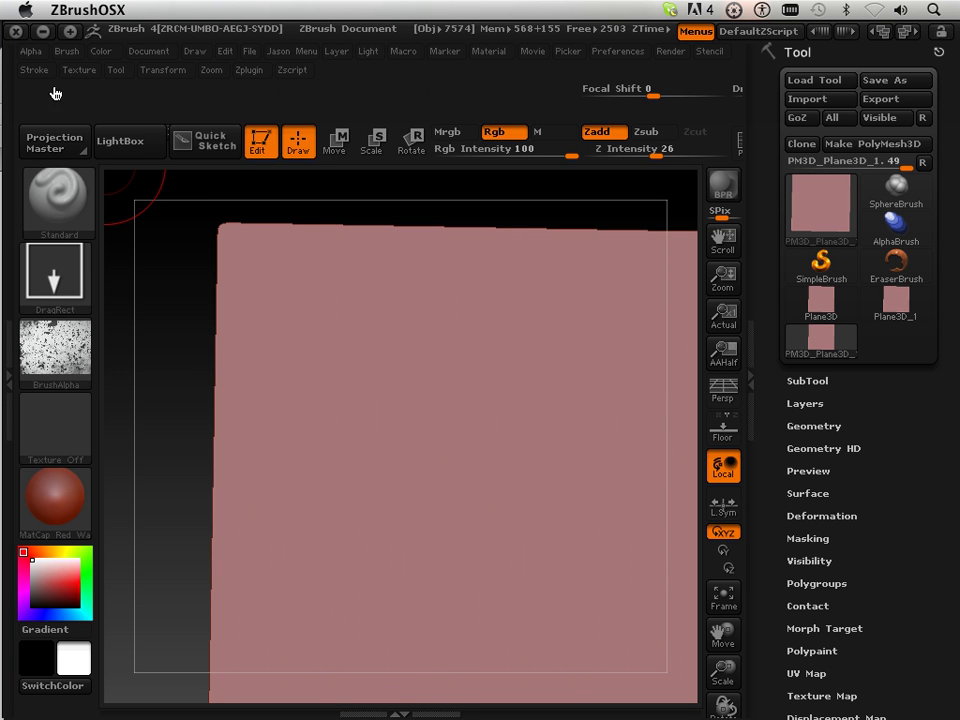
# Set the current alpha's radial fade (Rf) to 16 to soften its rectangular edges.
pyautogui.click(33, 51)
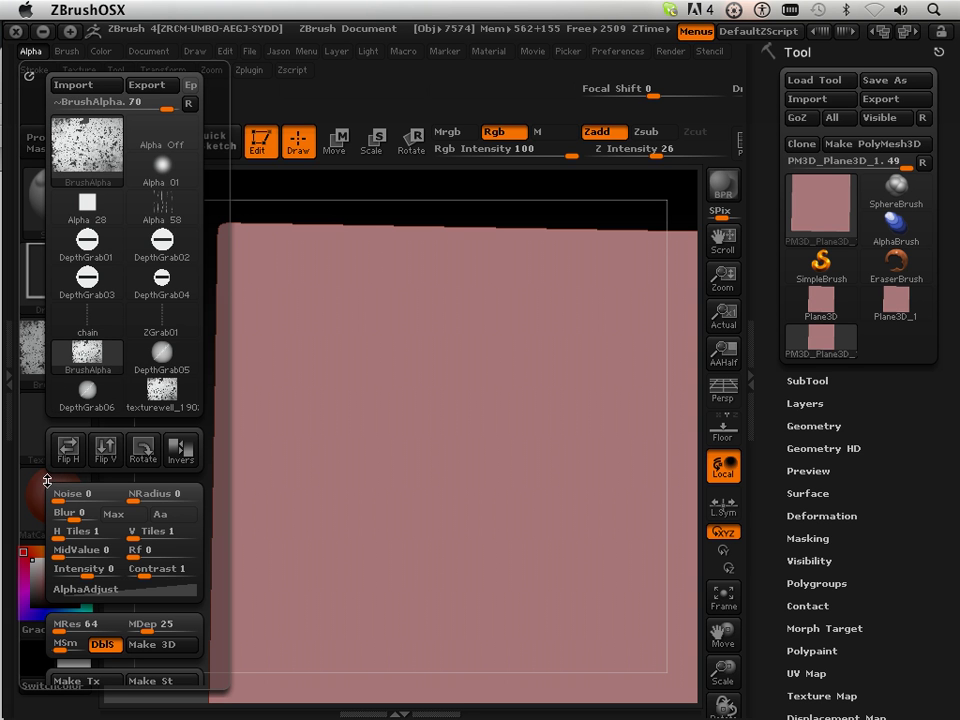
pyautogui.moveTo(44, 481); pyautogui.dragTo(40, 380)
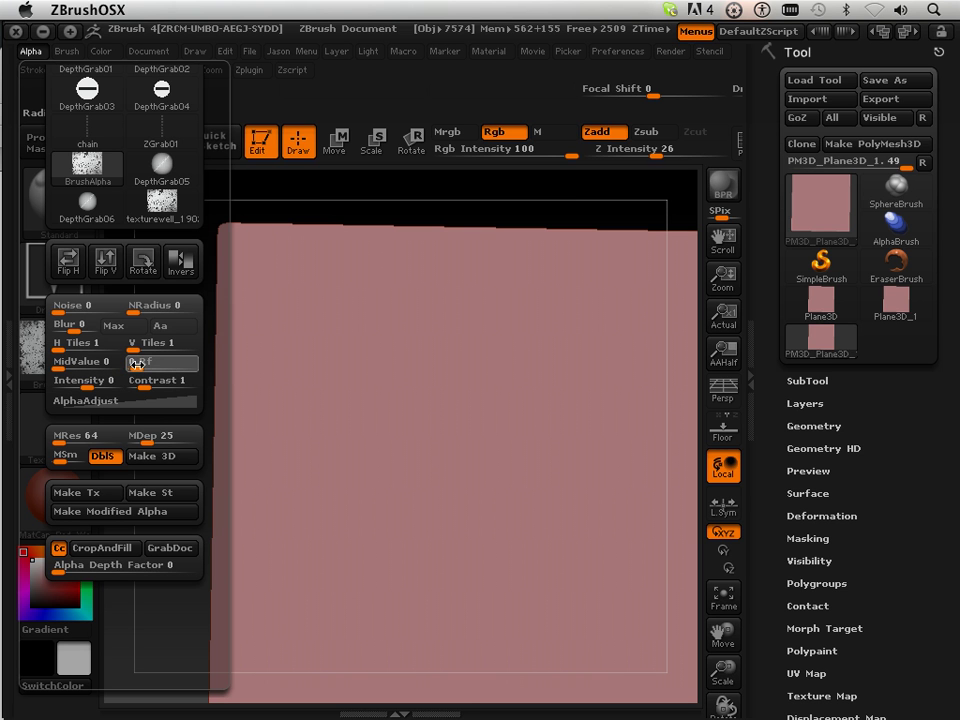
pyautogui.moveTo(152, 368); pyautogui.dragTo(164, 370)
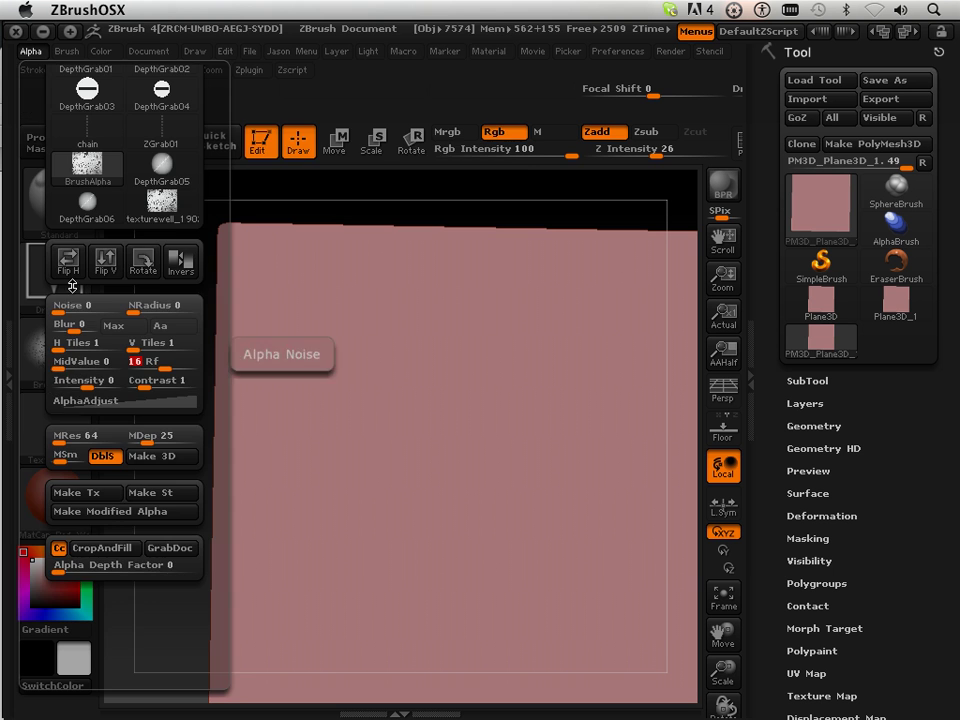
pyautogui.moveTo(58, 362)
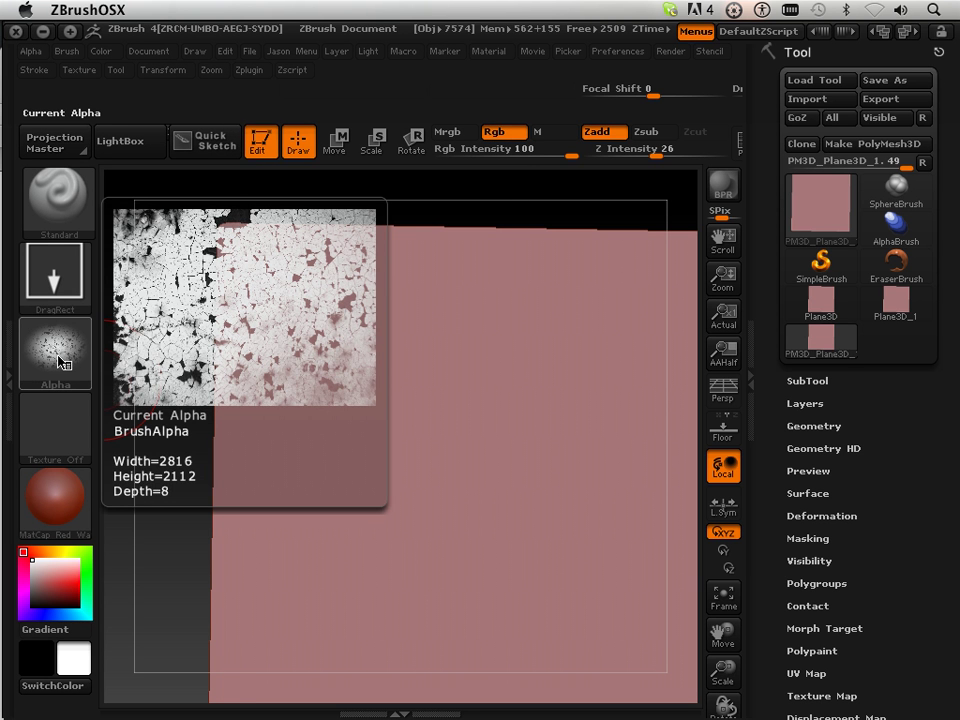
# Stamp the faded cracked-paint alpha onto the plane in two overlapping patches, the second up and to the right of the first.
pyautogui.click(387, 437)
pyautogui.moveTo(388, 469)
pyautogui.mouseDown()
pyautogui.moveTo(377, 639)
pyautogui.moveTo(360, 574)
pyautogui.moveTo(483, 356)
pyautogui.moveTo(504, 360)
pyautogui.moveTo(495, 434)
pyautogui.mouseUp()
pyautogui.moveTo(492, 462); pyautogui.dragTo(493, 514)
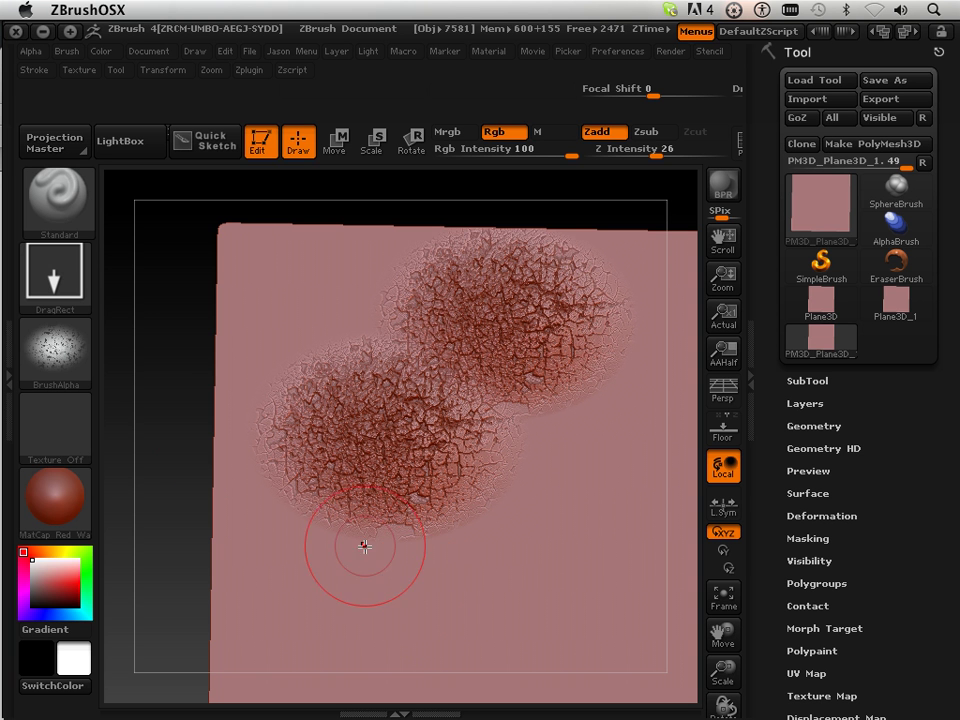
pyautogui.moveTo(52, 369)
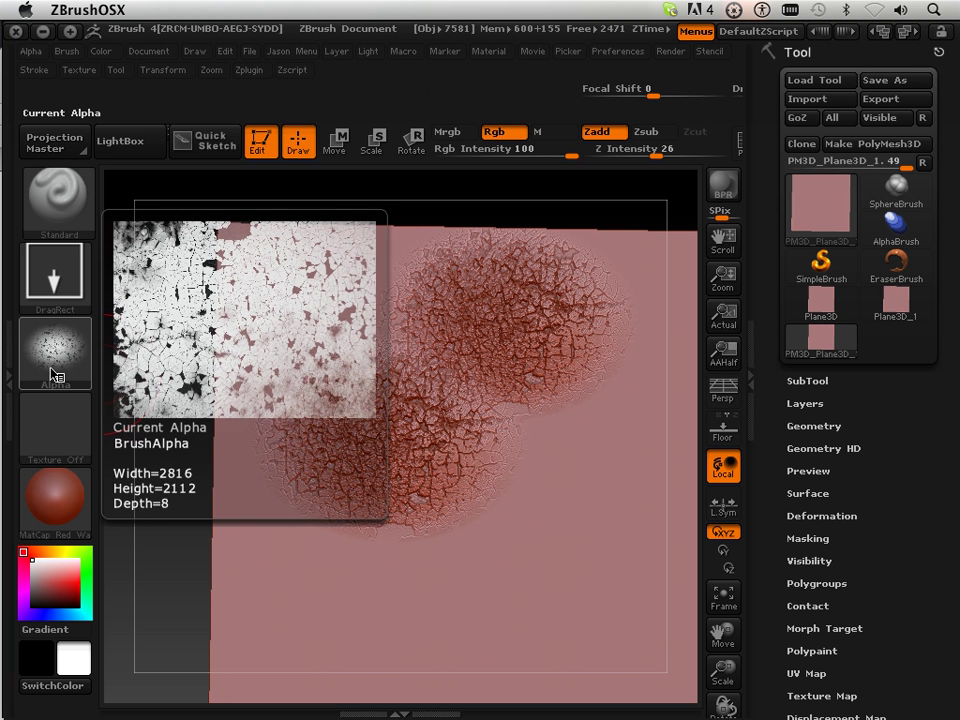
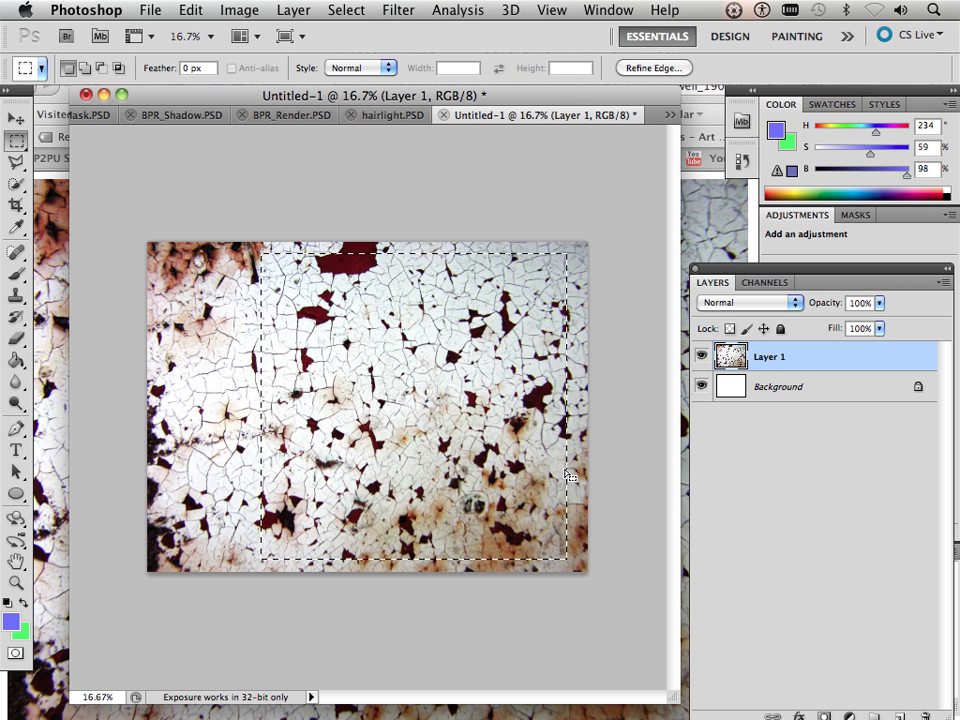
# Crop the image to the square selection and start saving it as a new file in Photoshop format.
pyautogui.click(247, 9)
pyautogui.click(281, 231)
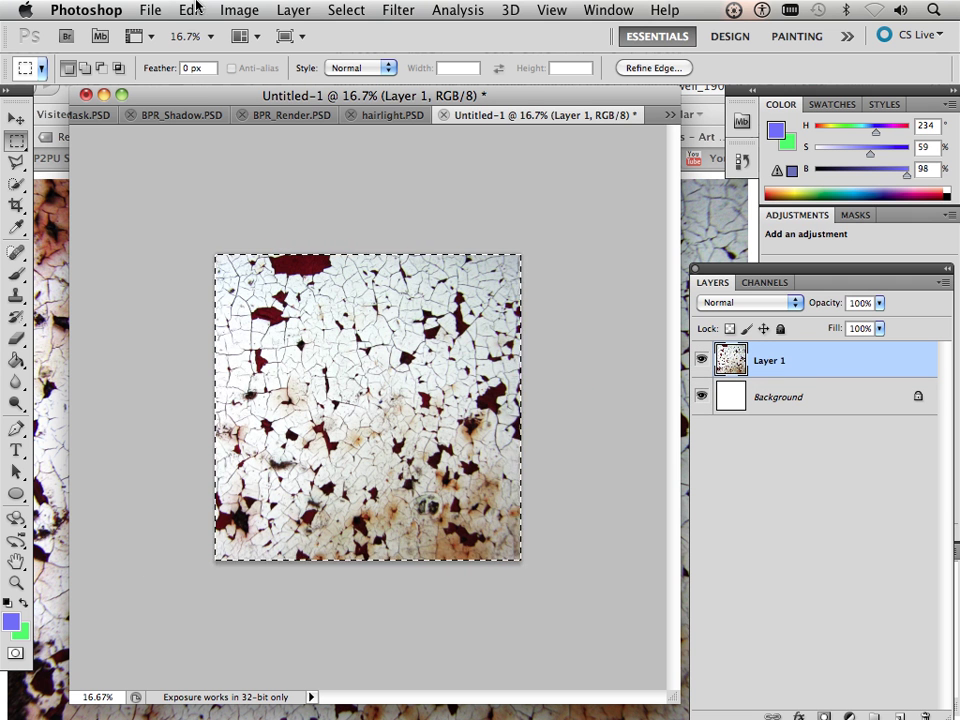
pyautogui.click(146, 12)
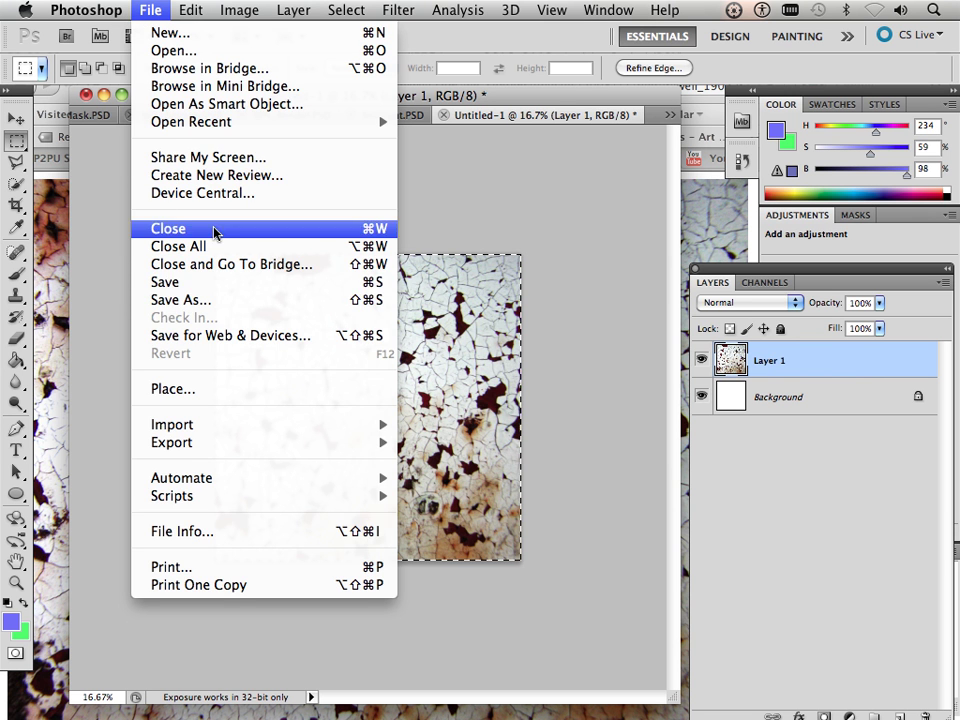
pyautogui.click(232, 300)
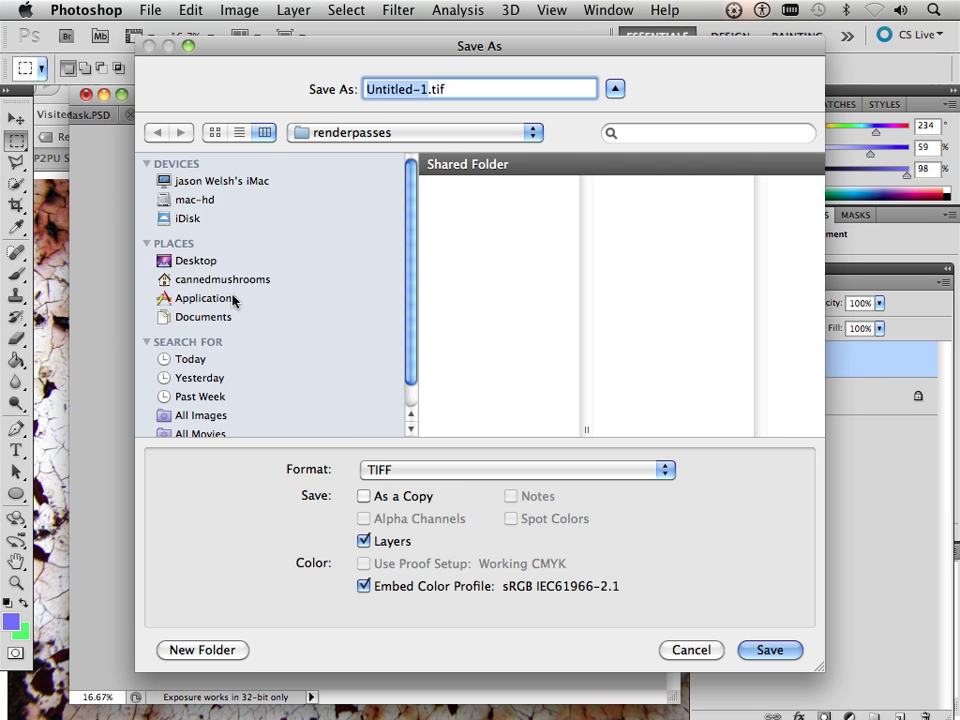
pyautogui.click(401, 468)
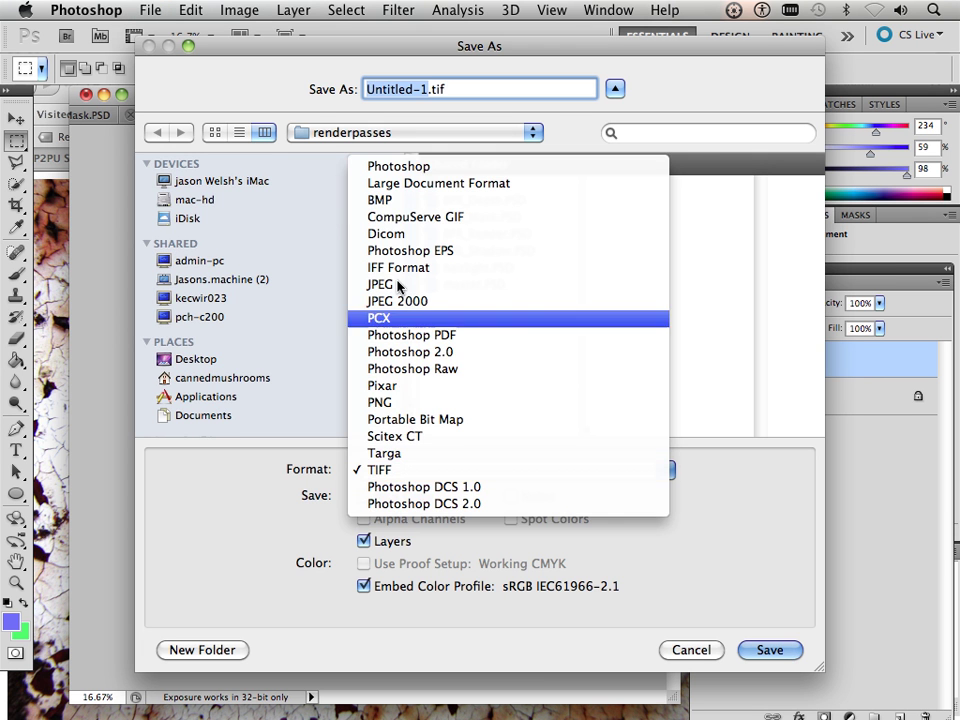
pyautogui.click(386, 169)
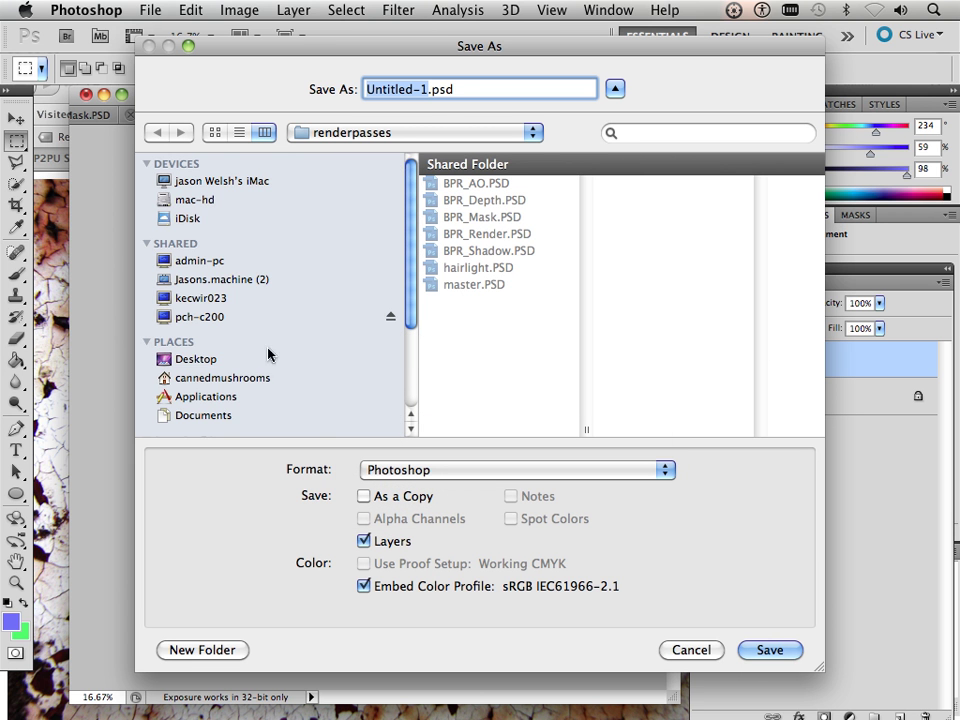
# Choose the ZStartup Textures folder of ZBrushOSX 4.0, inside Applications, as the save location.
pyautogui.scroll(-3, 205, 290)
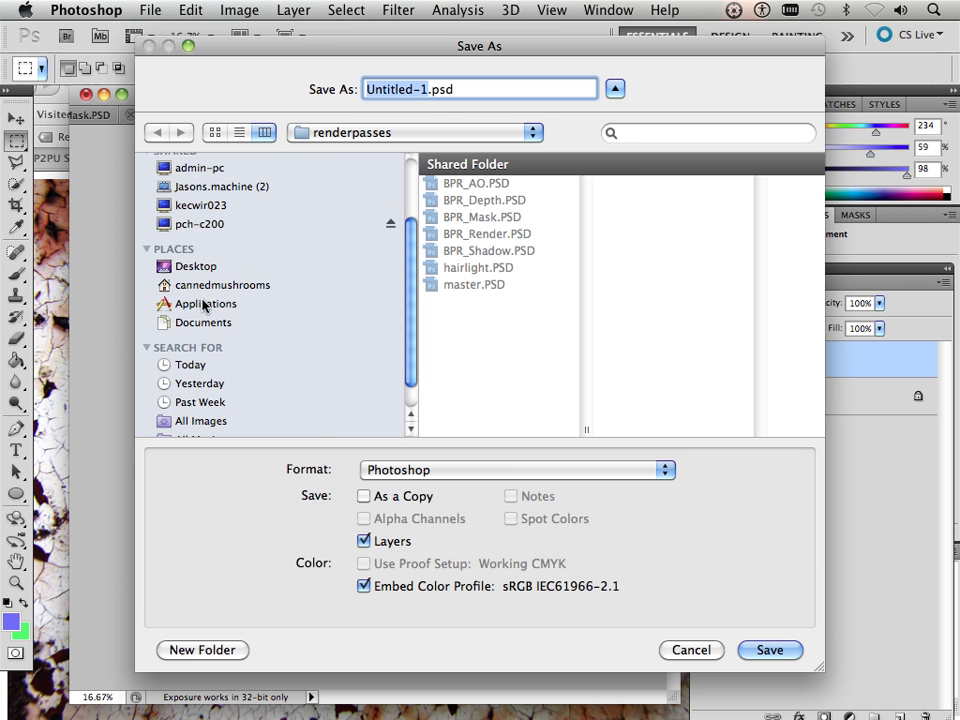
pyautogui.click(203, 305)
pyautogui.scroll(-20, 506, 336)
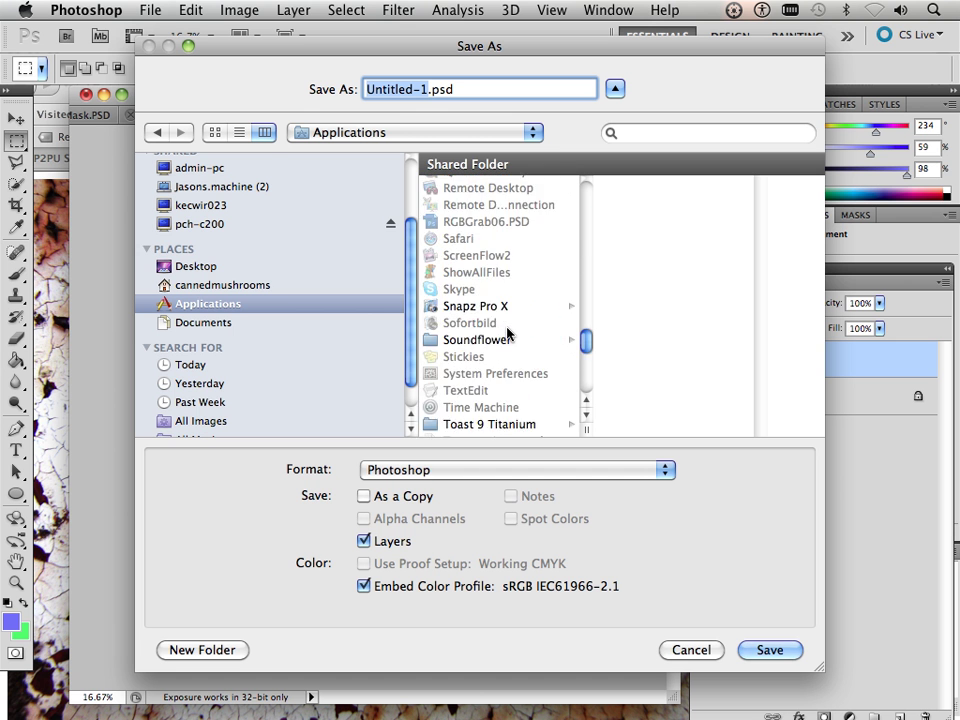
pyautogui.scroll(-10, 507, 333)
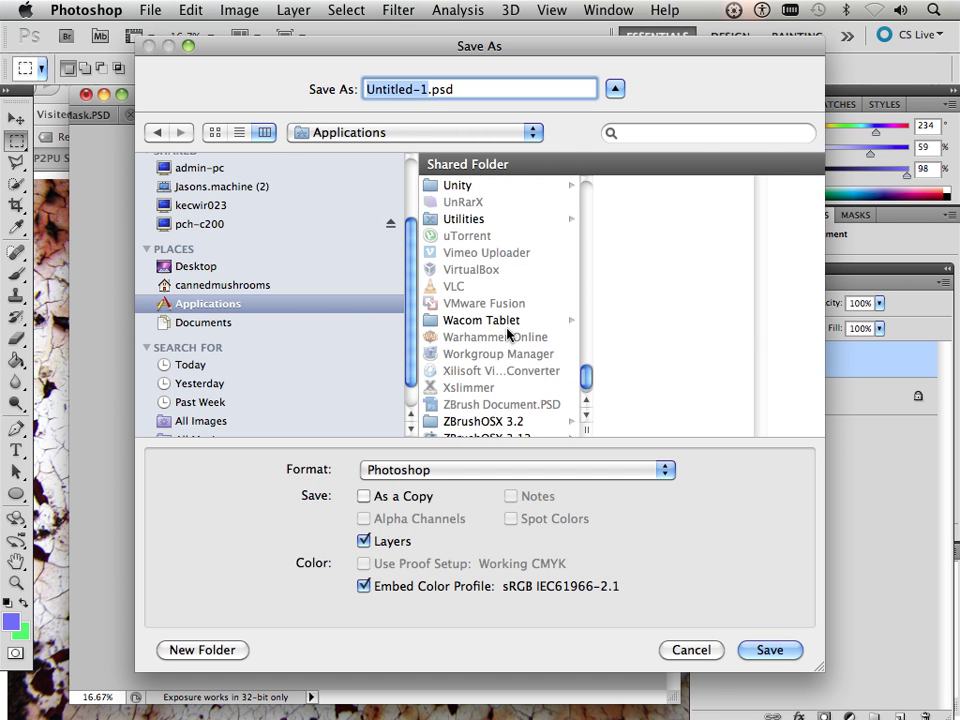
pyautogui.scroll(-2, 507, 335)
pyautogui.click(481, 428)
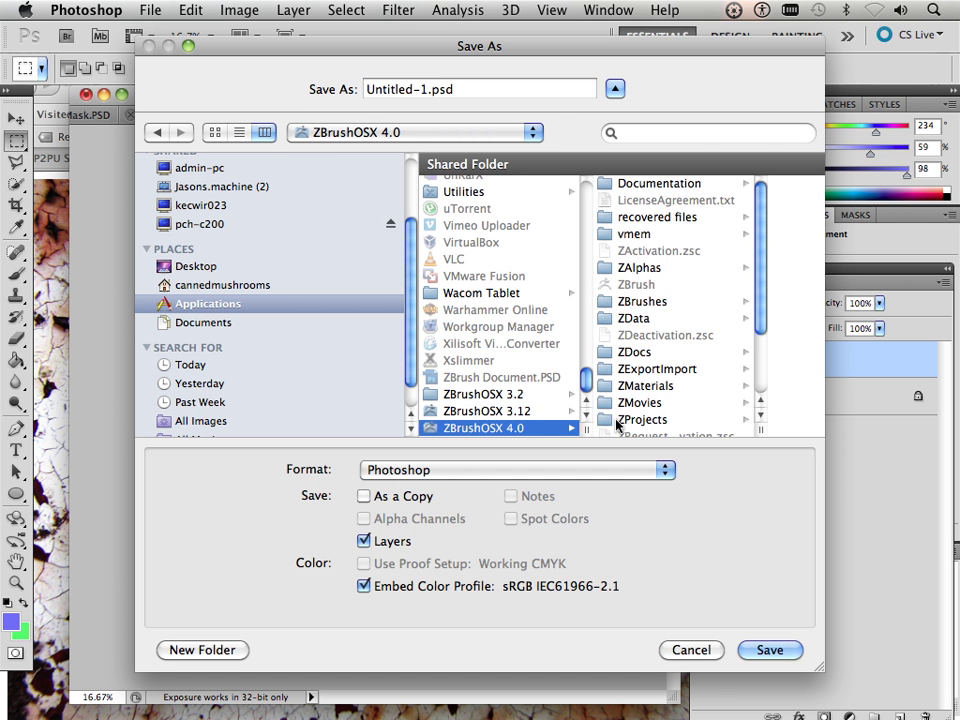
pyautogui.scroll(-5, 647, 405)
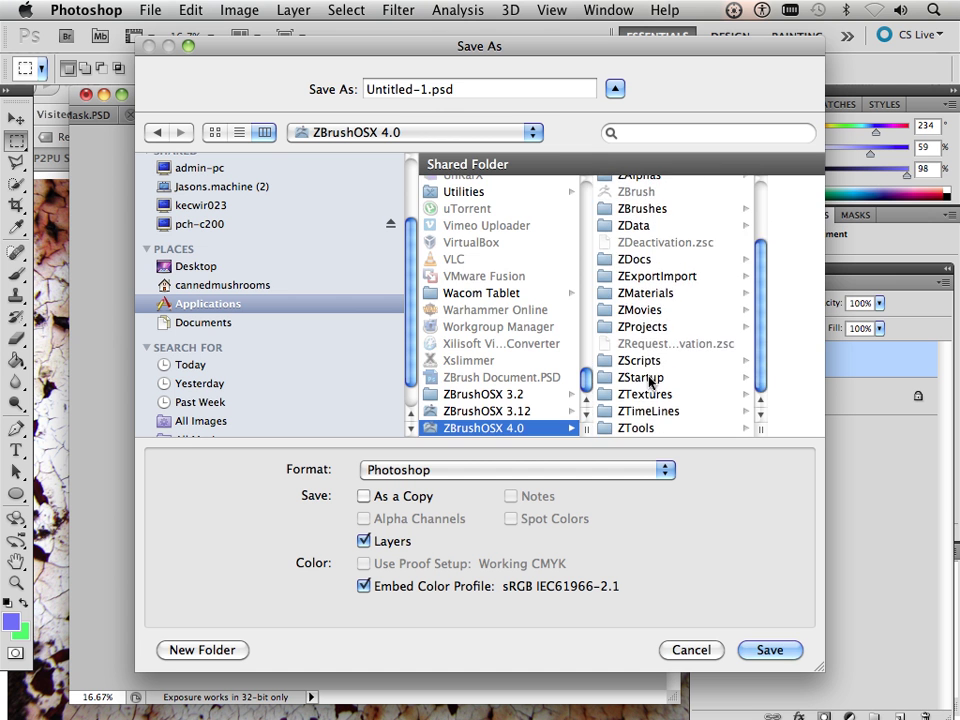
pyautogui.click(649, 379)
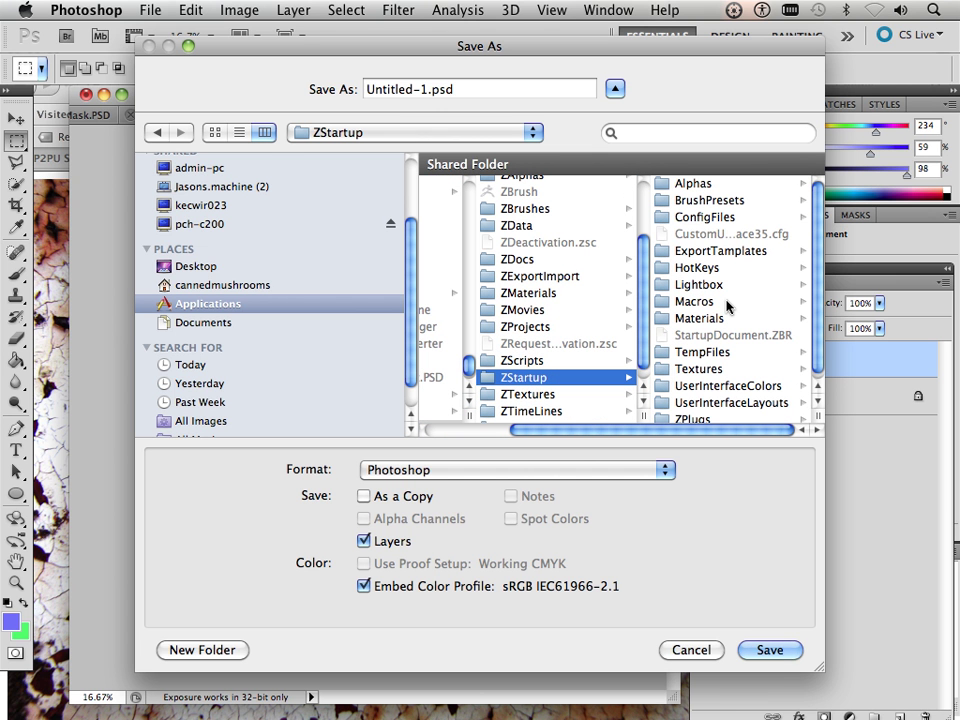
pyautogui.scroll(-1, 727, 307)
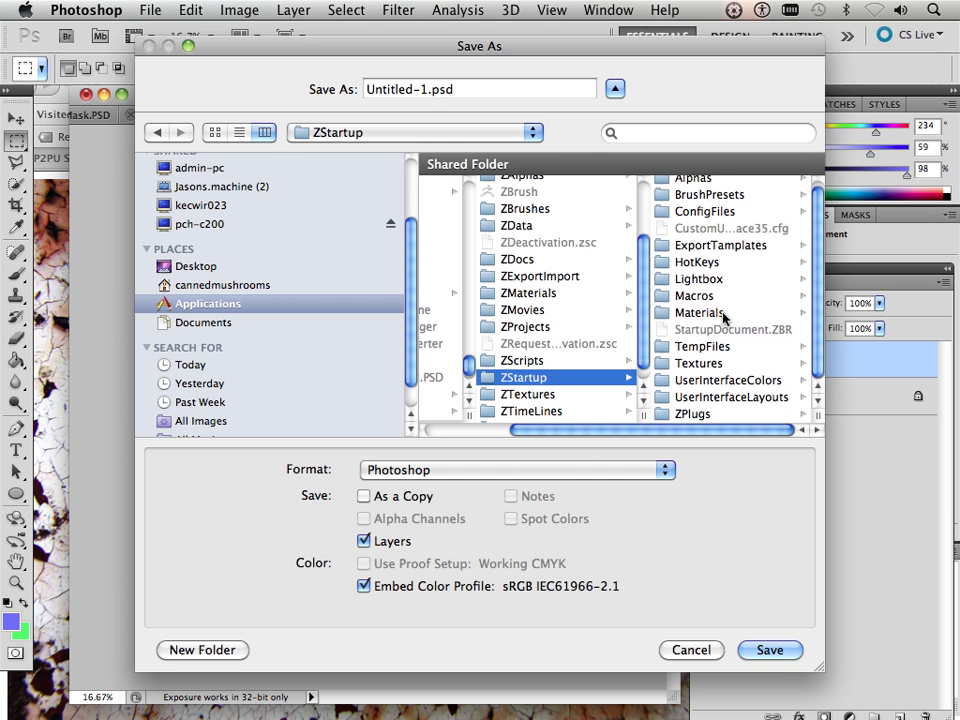
pyautogui.click(700, 364)
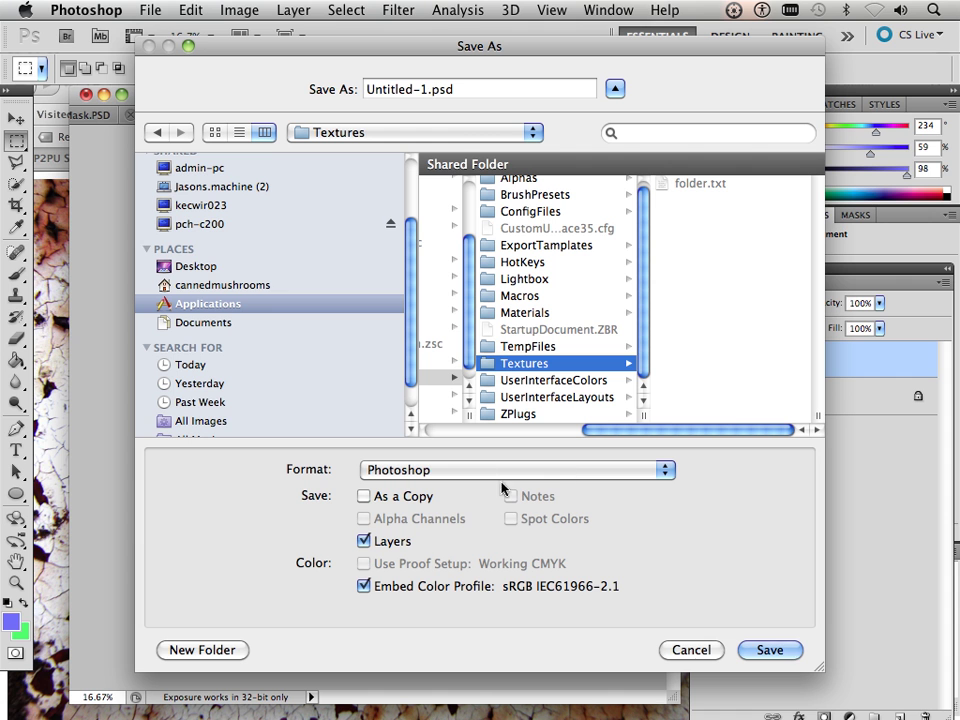
# Name the file crackedrusty and save it with Maximize Compatibility enabled.
pyautogui.tripleClick(466, 92)
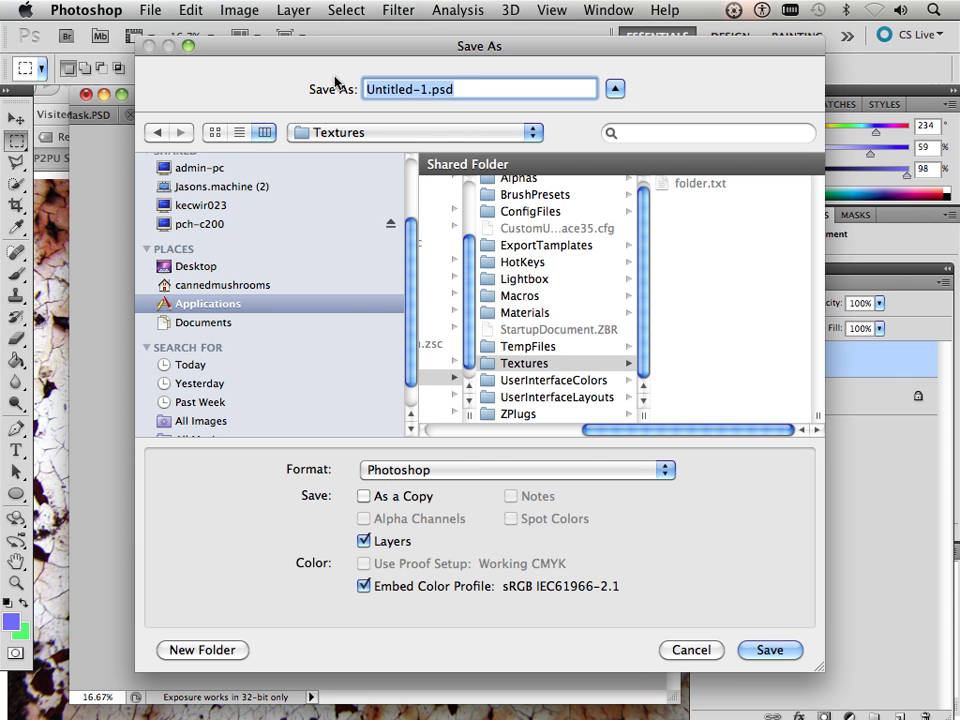
pyautogui.write('crackedrusty')
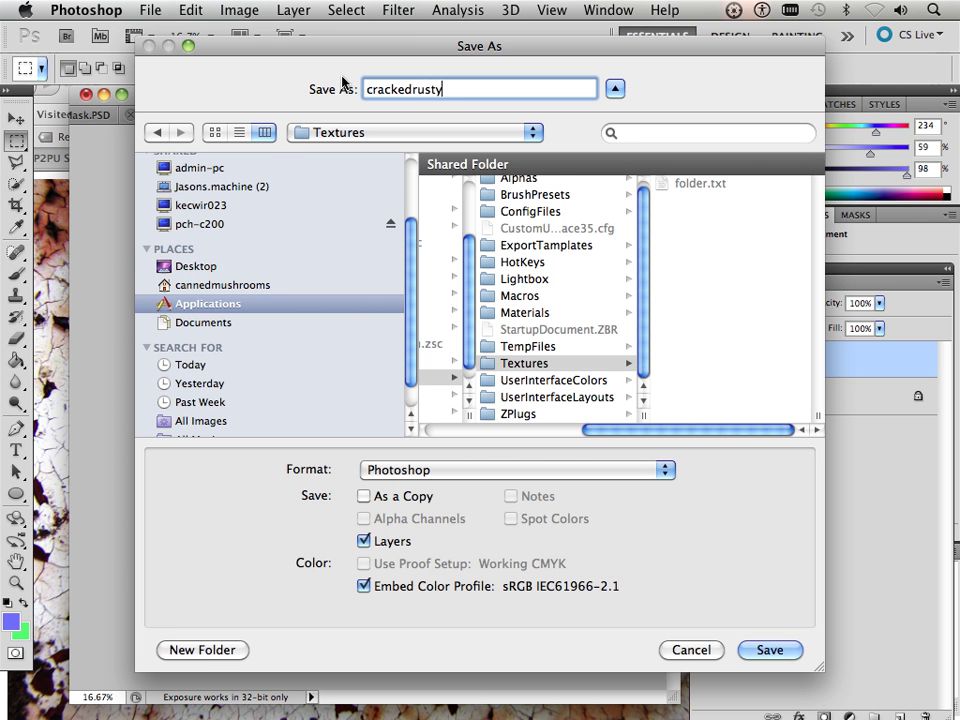
pyautogui.click(760, 651)
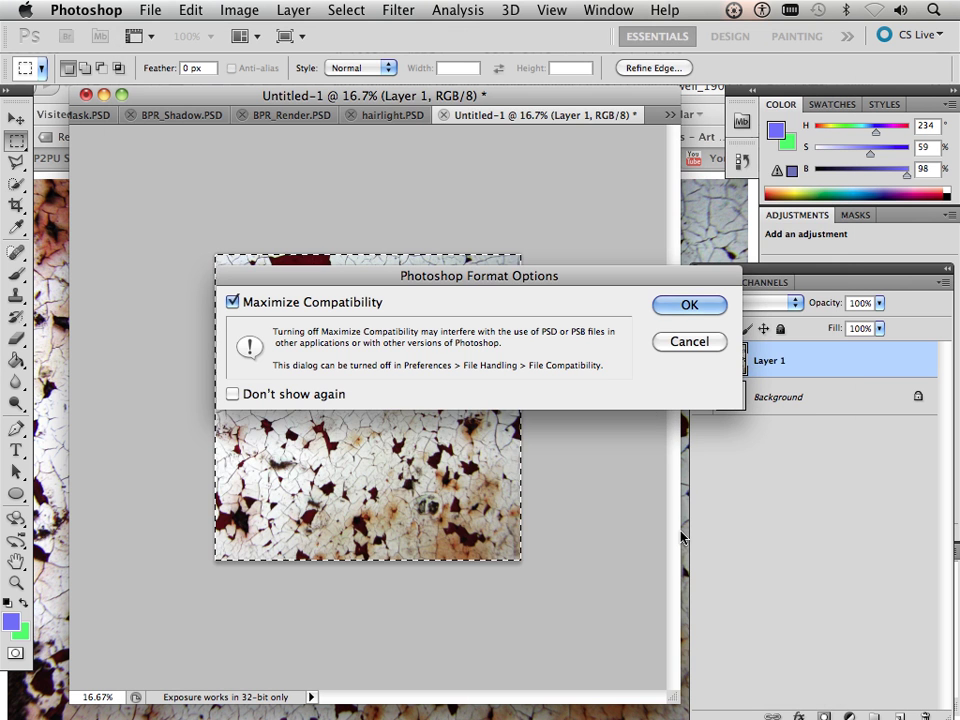
pyautogui.click(675, 306)
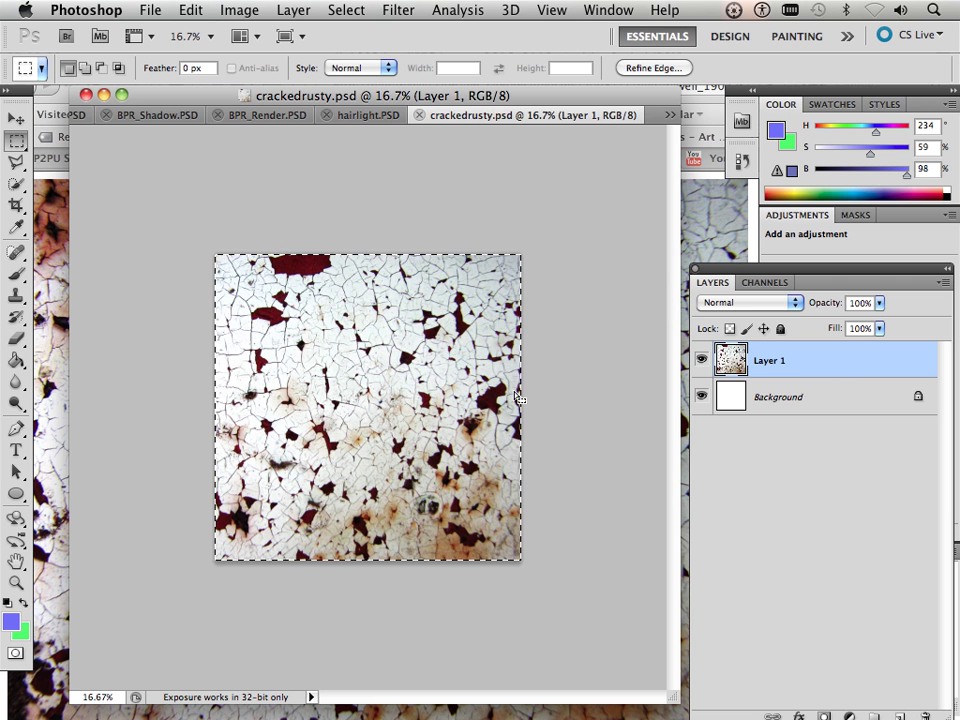
# Switch to ZBrush and look through the texture library for the saved cracked-paint image.
pyautogui.moveTo(505, 705)
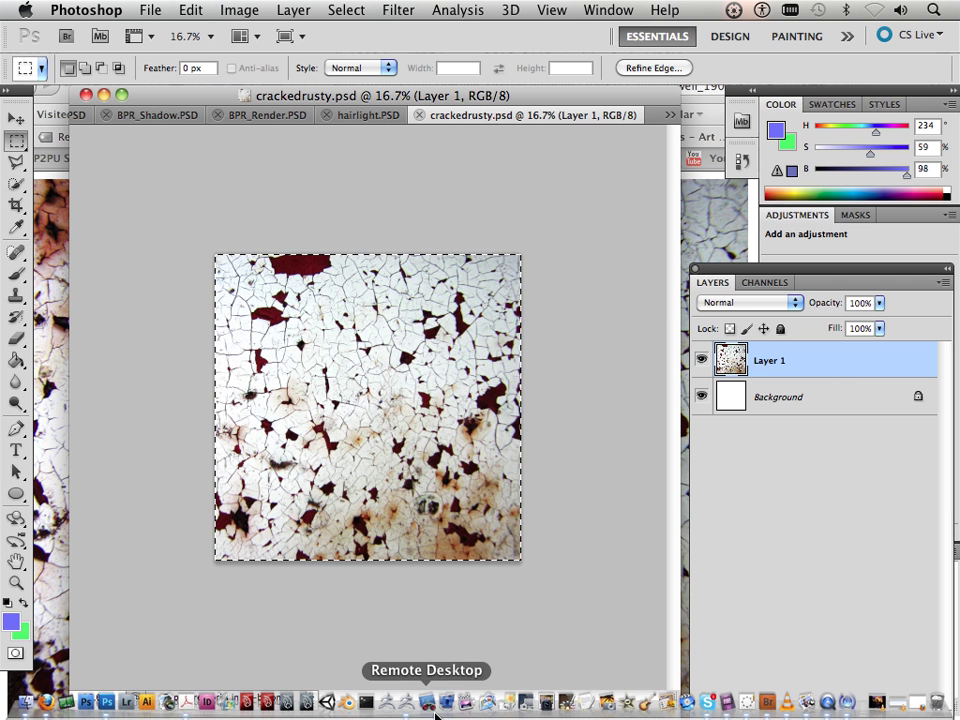
pyautogui.click(406, 705)
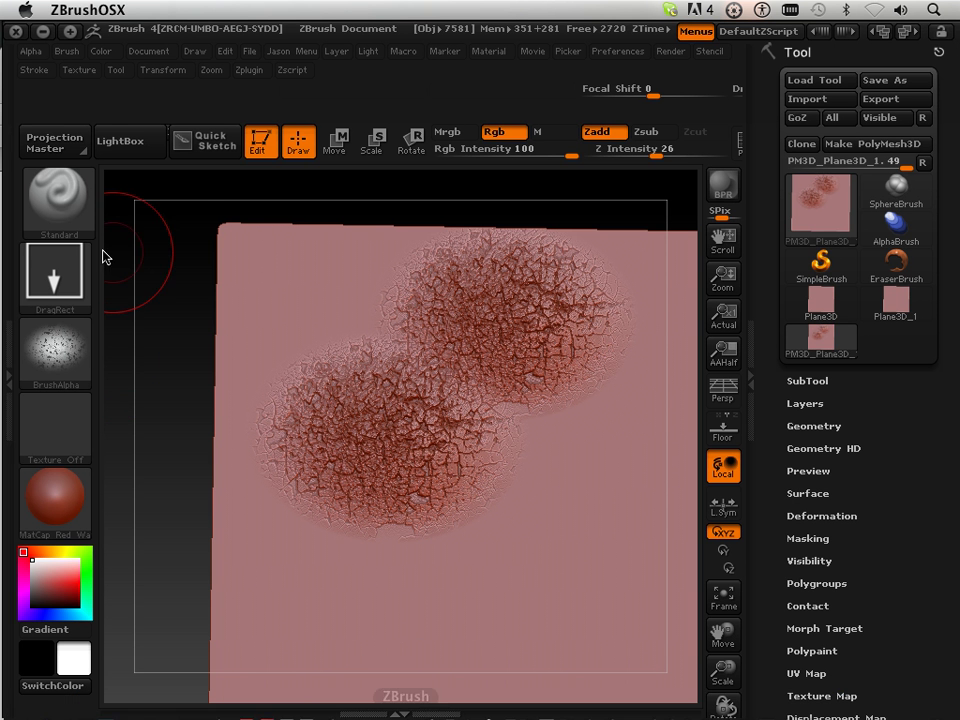
pyautogui.click(72, 435)
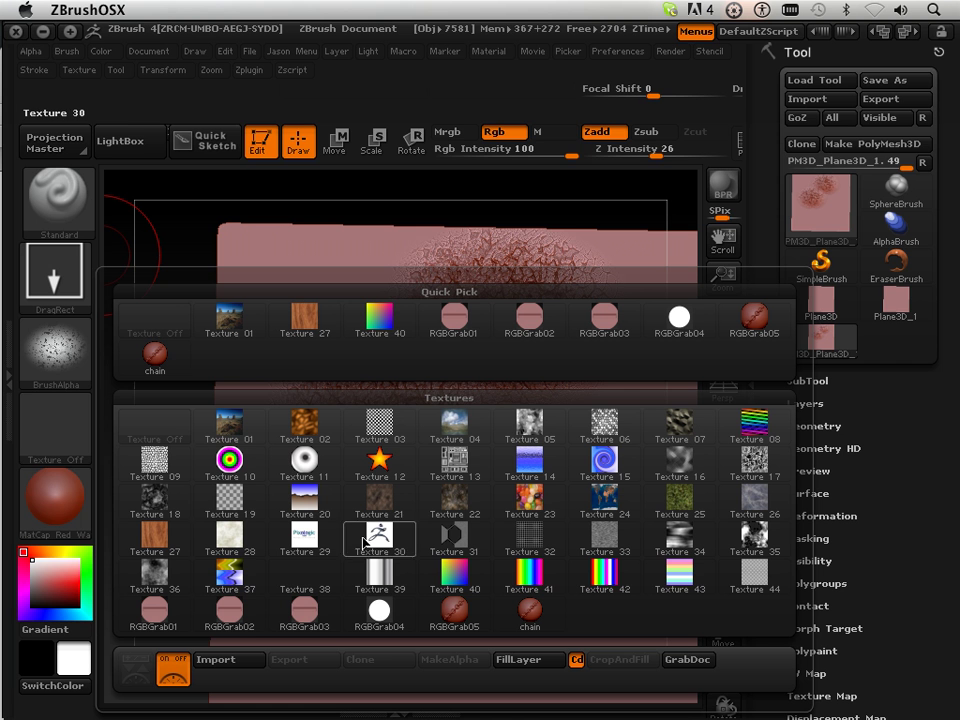
pyautogui.moveTo(240, 603)
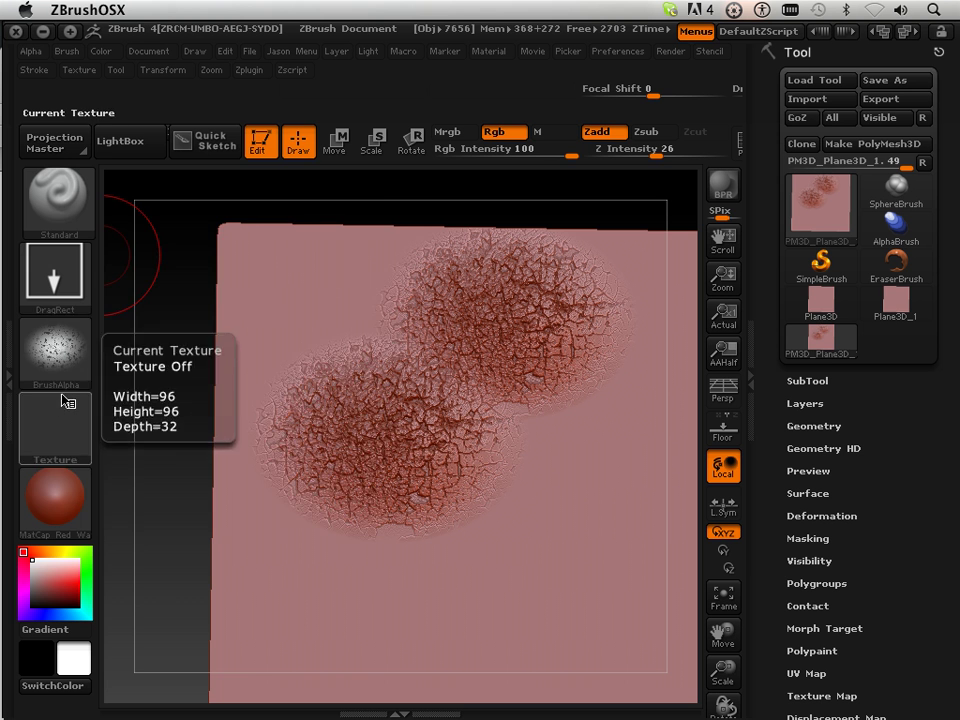
pyautogui.click(63, 374)
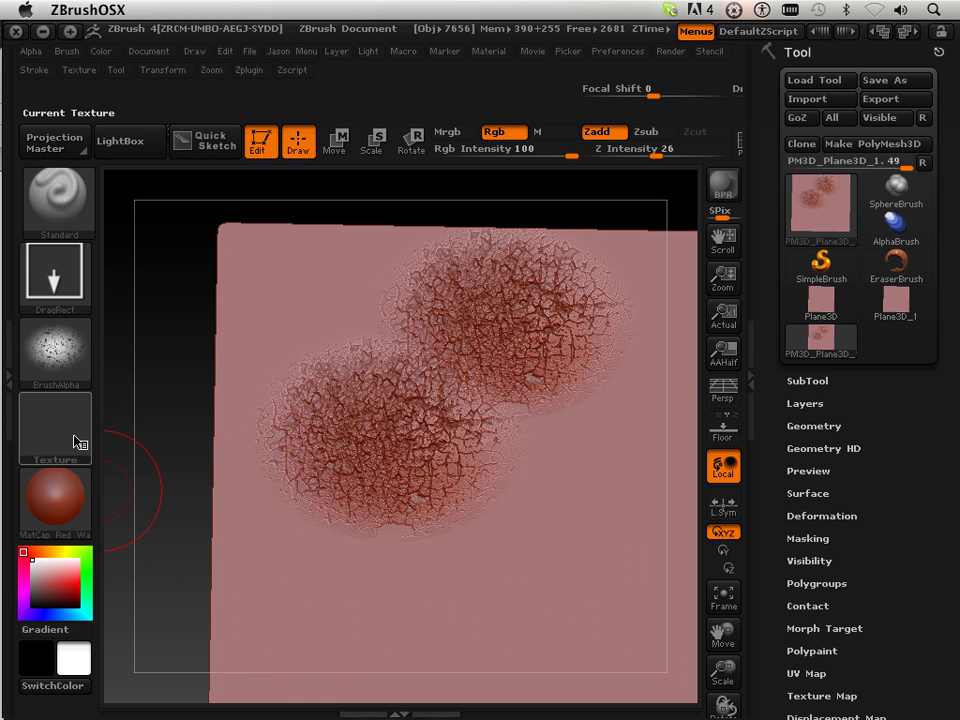
pyautogui.click(74, 437)
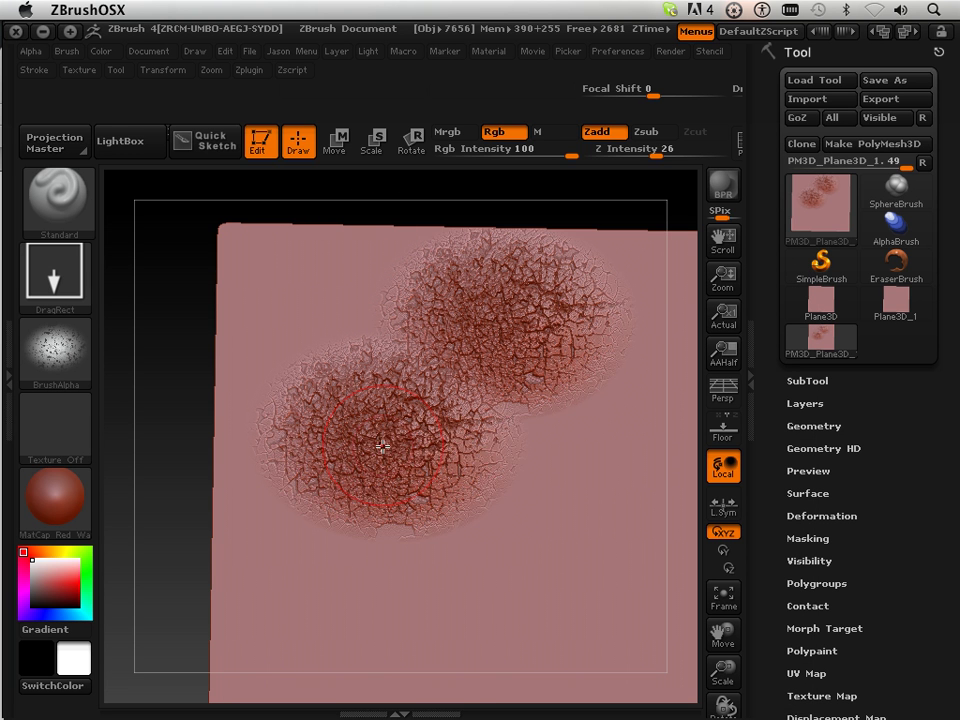
# Initialize ZBrush fully, discarding the current tools and document data.
pyautogui.press('space')
pyautogui.click(376, 522)
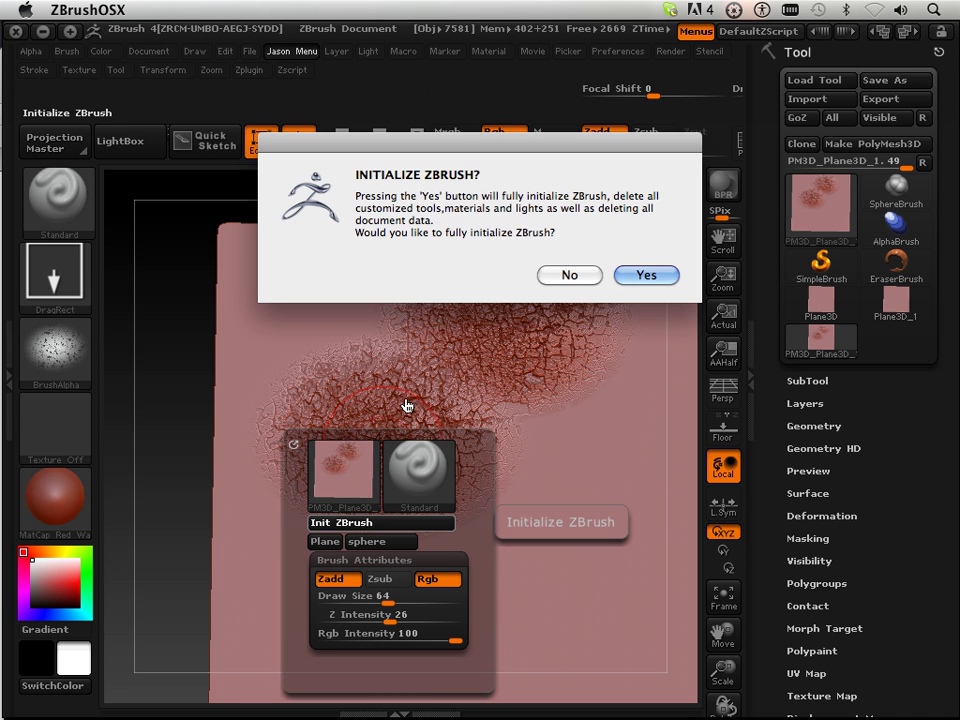
pyautogui.click(648, 276)
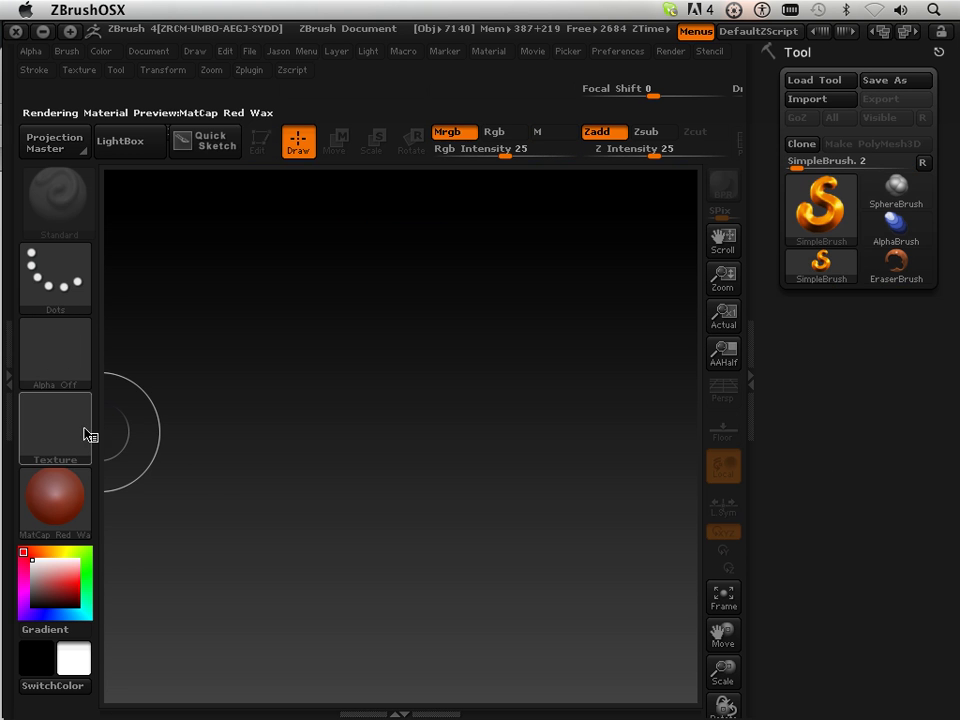
# Start importing a texture image and browse to the ZBrushOSX 4.0 folder in Applications.
pyautogui.click(72, 440)
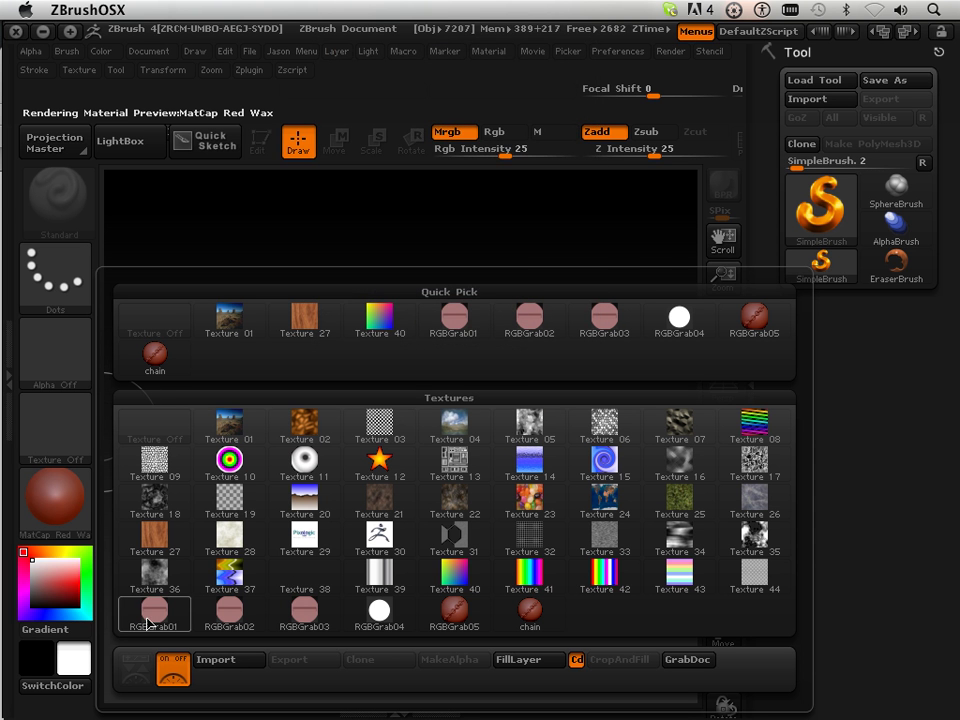
pyautogui.click(215, 659)
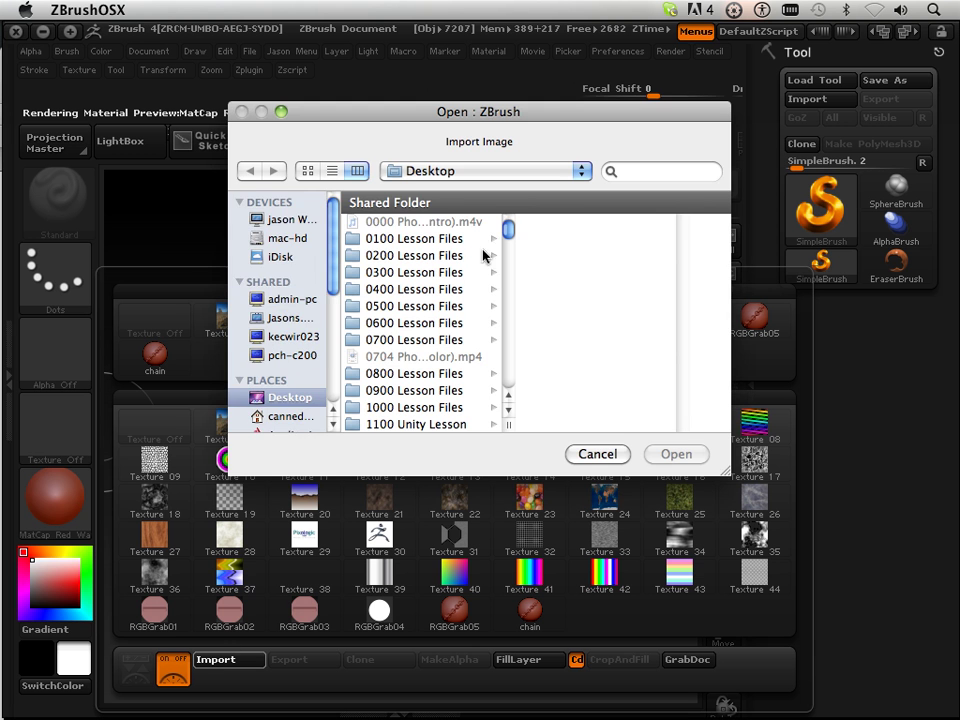
pyautogui.moveTo(332, 283); pyautogui.dragTo(332, 345)
pyautogui.moveTo(507, 228); pyautogui.dragTo(516, 386)
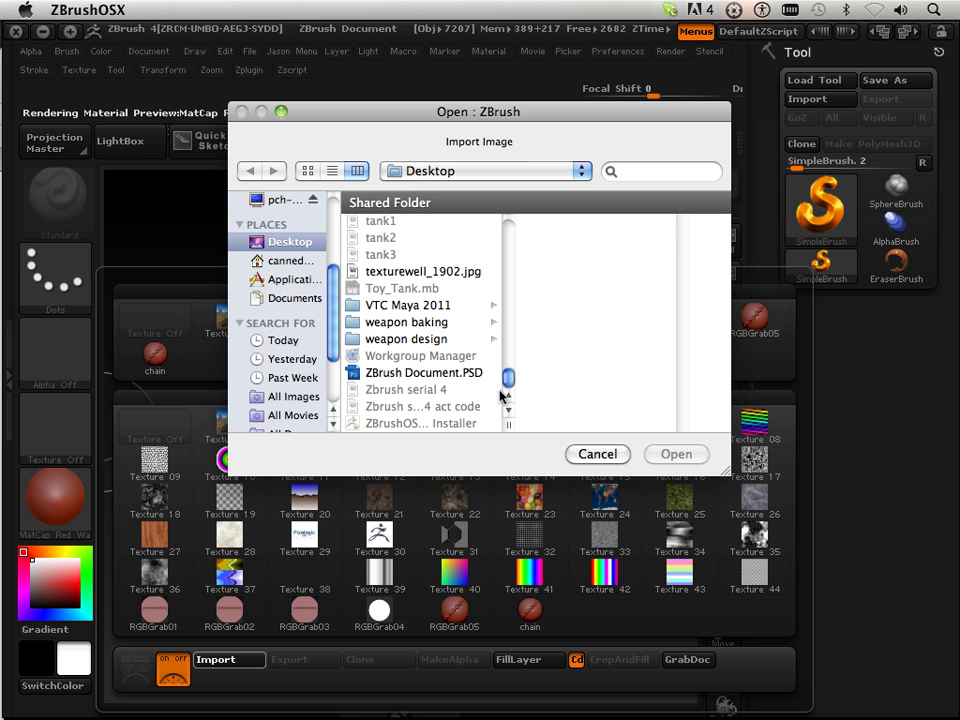
pyautogui.click(292, 282)
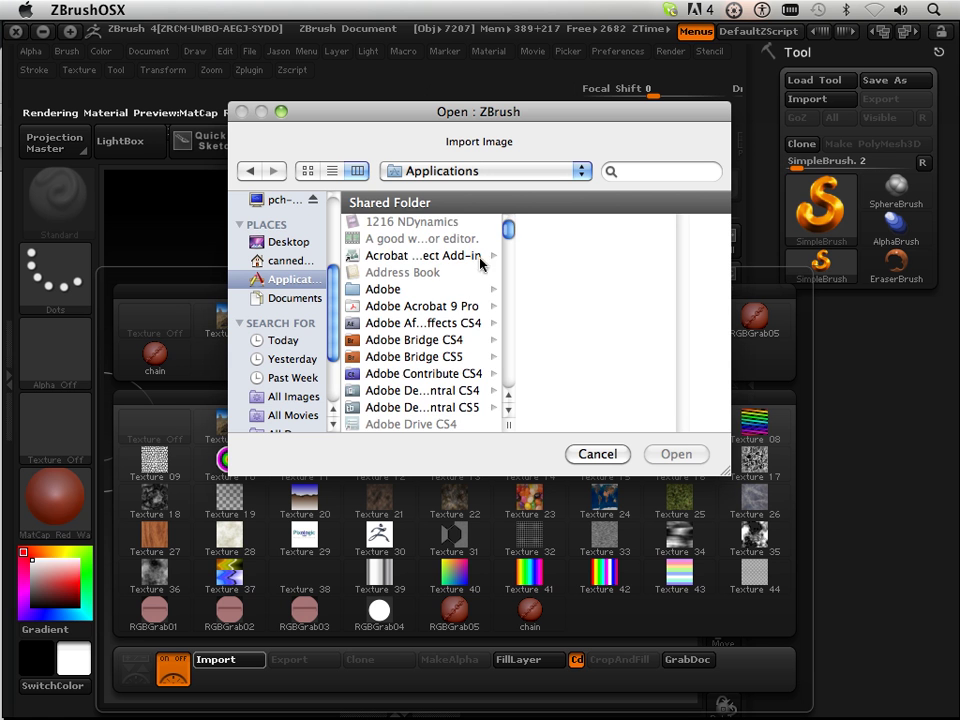
pyautogui.moveTo(509, 234); pyautogui.dragTo(511, 389)
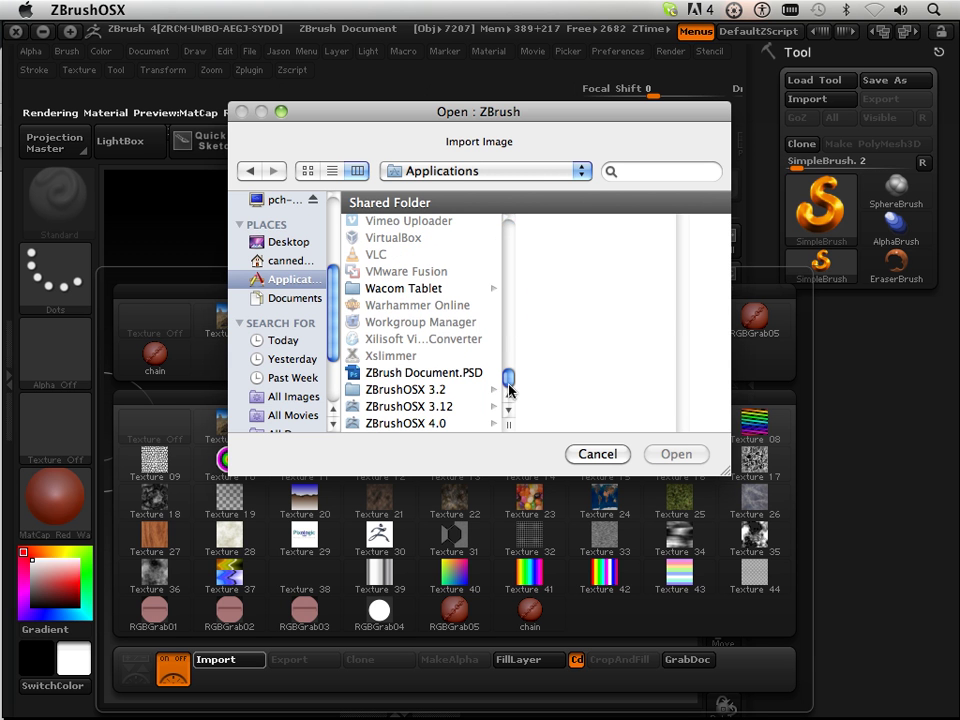
pyautogui.click(452, 421)
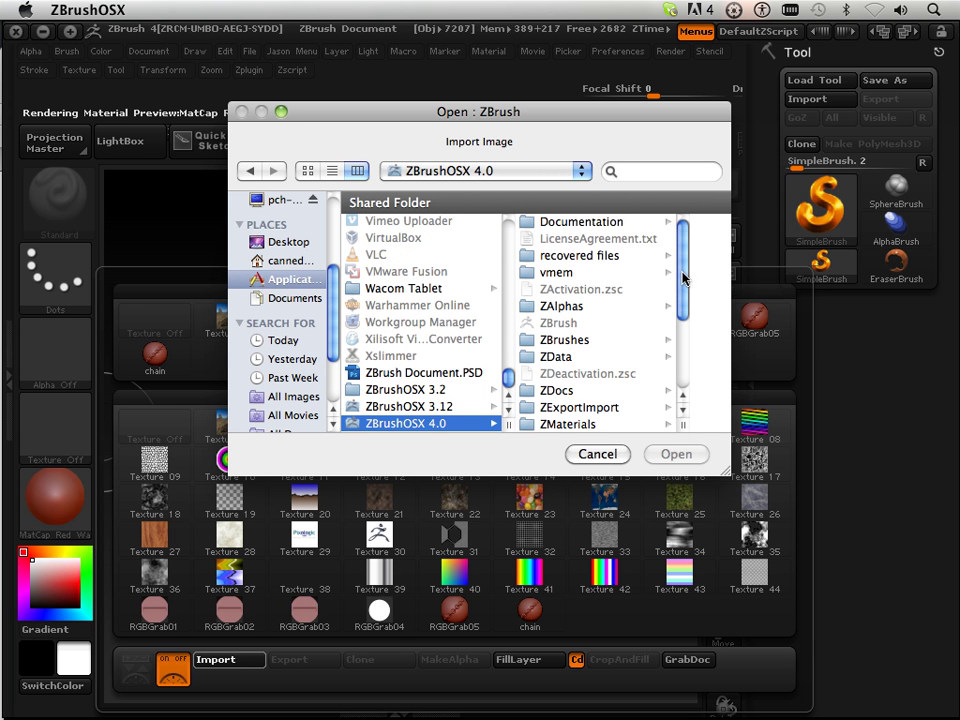
# Import crackedrusty.psd as a texture from the Textures folder inside ZStartup.
pyautogui.moveTo(683, 278); pyautogui.dragTo(686, 350)
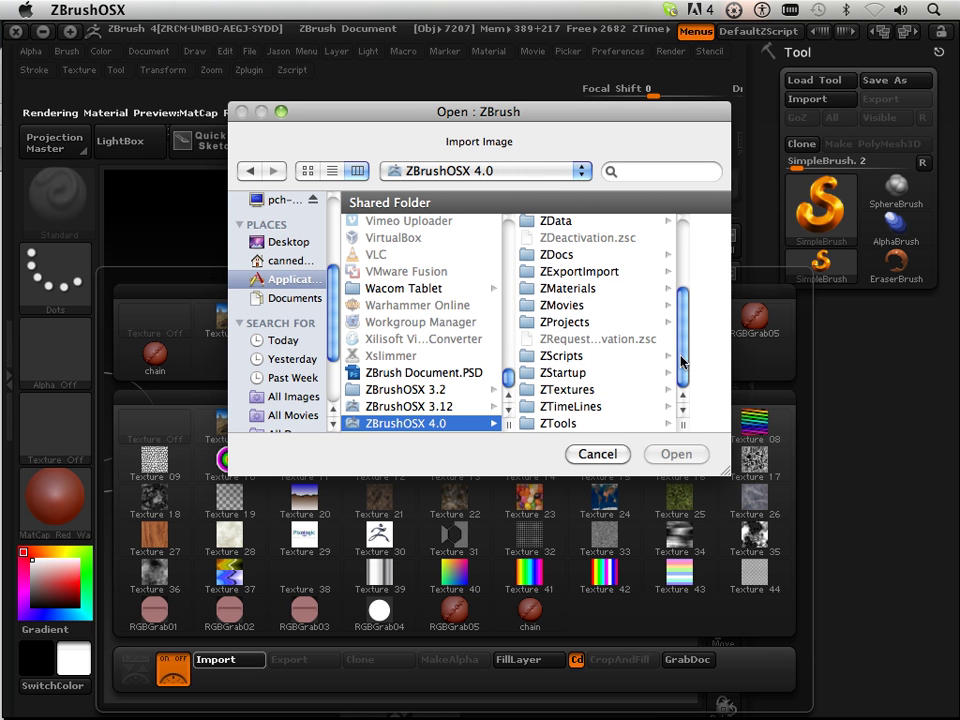
pyautogui.click(580, 374)
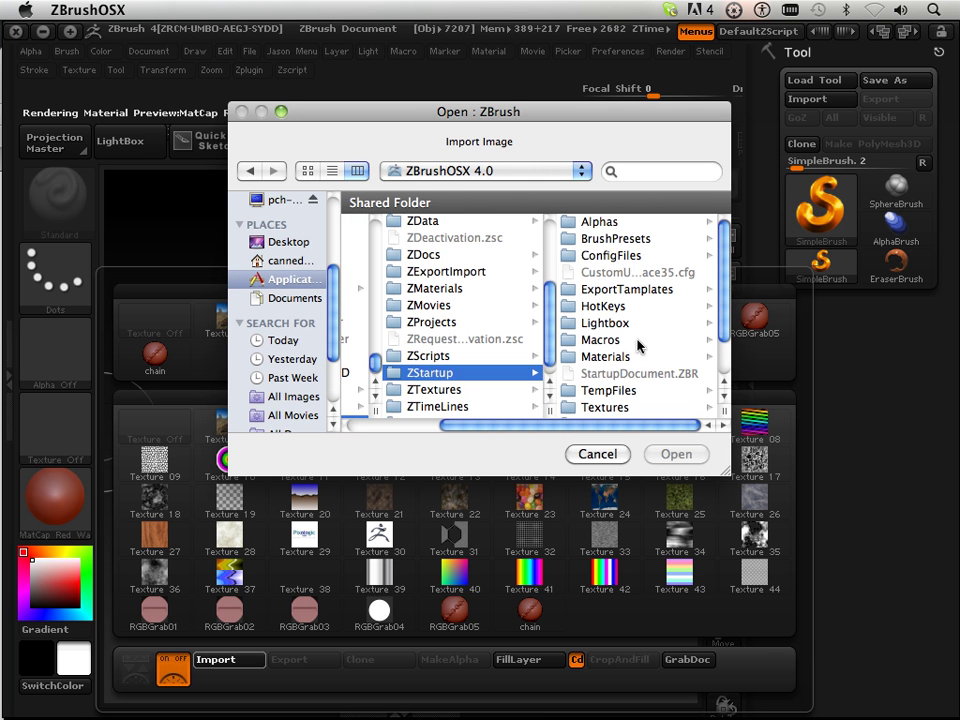
pyautogui.moveTo(724, 300); pyautogui.dragTo(724, 326)
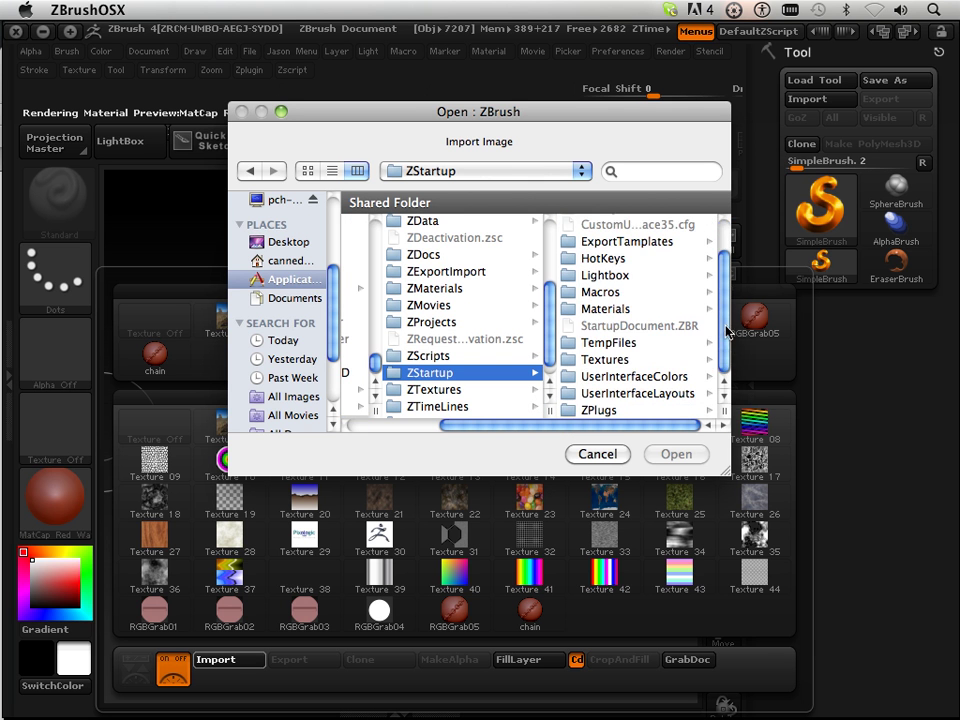
pyautogui.click(658, 360)
pyautogui.click(628, 222)
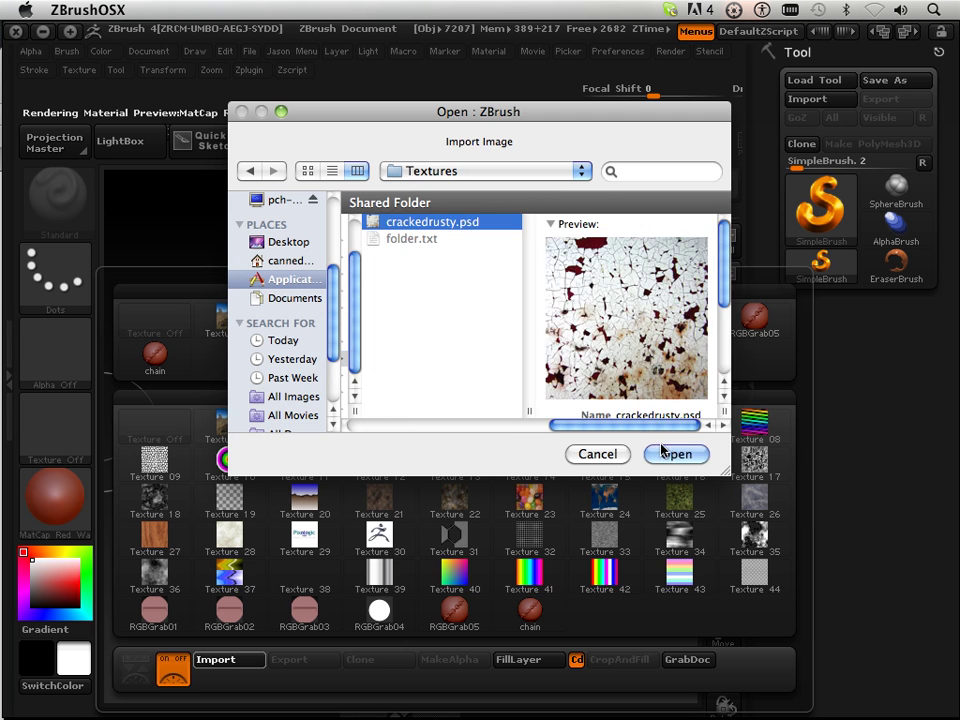
pyautogui.click(676, 454)
# Make an alpha from the crackedrusty texture and open the alpha library.
pyautogui.click(54, 421)
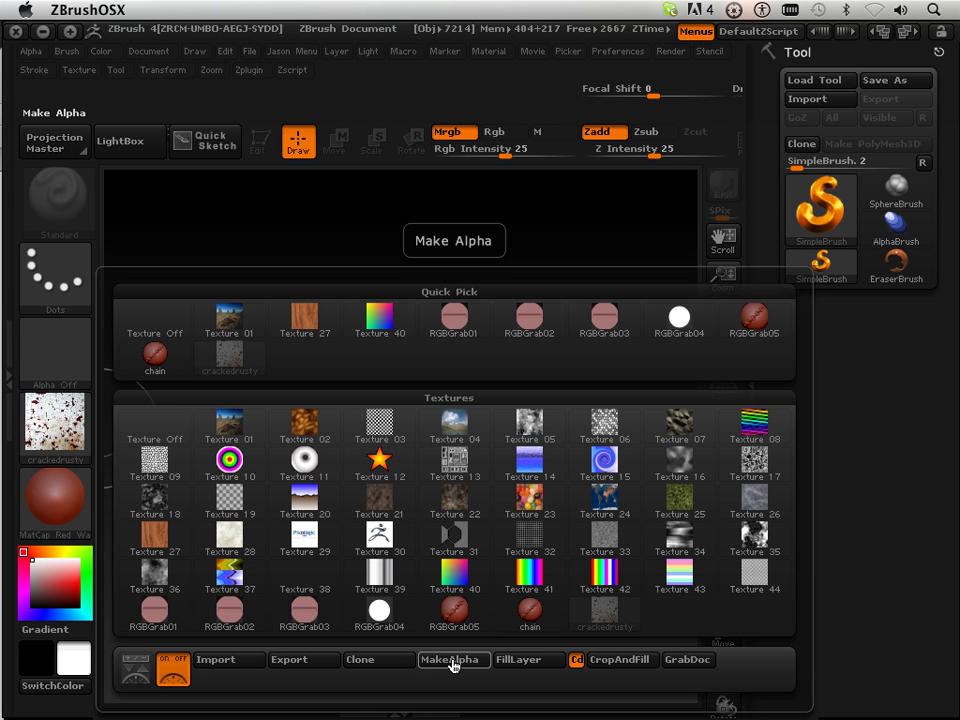
pyautogui.click(452, 663)
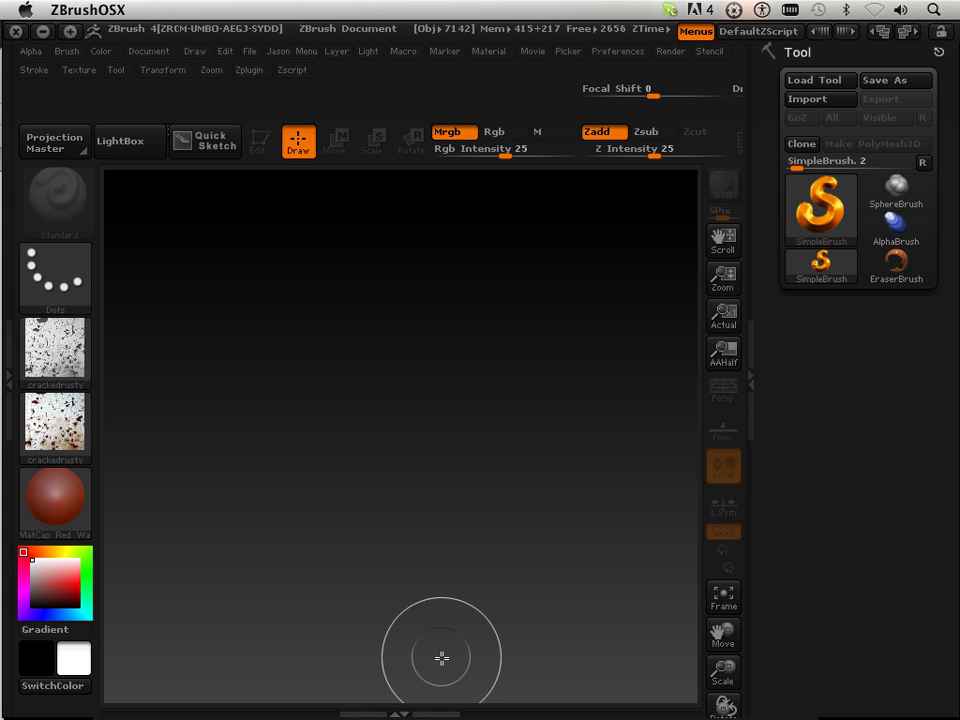
pyautogui.click(60, 360)
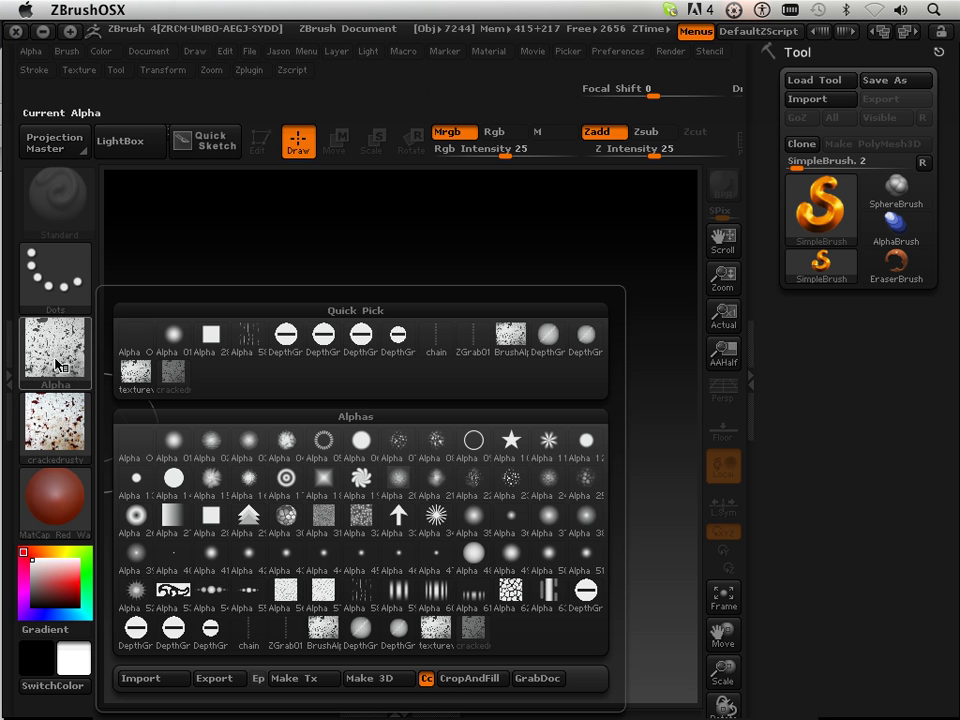
pyautogui.click(55, 355)
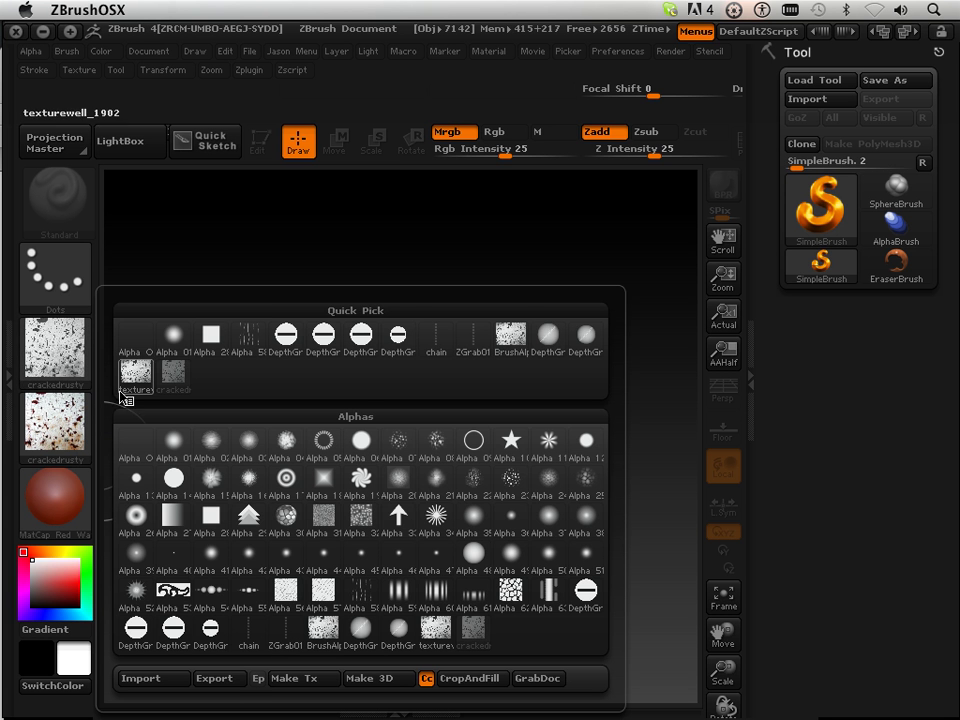
# Export the crackedrusty alpha in psd format to the Alphas folder inside ZStartup, keeping the name crackedrusty.
pyautogui.click(214, 678)
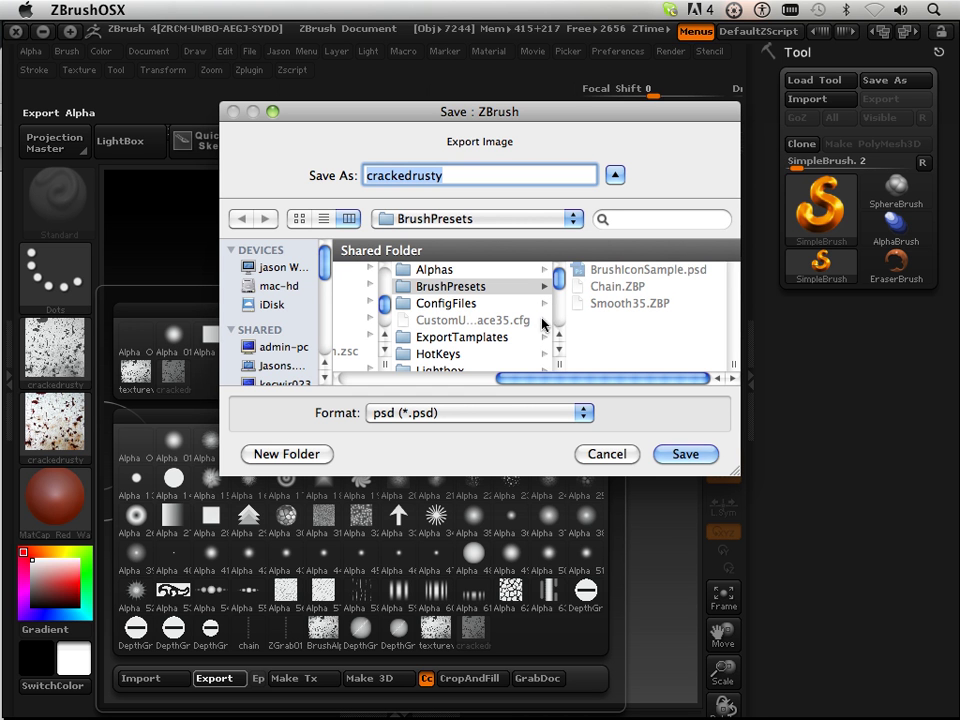
pyautogui.moveTo(558, 288); pyautogui.dragTo(561, 327)
pyautogui.moveTo(551, 378); pyautogui.dragTo(493, 370)
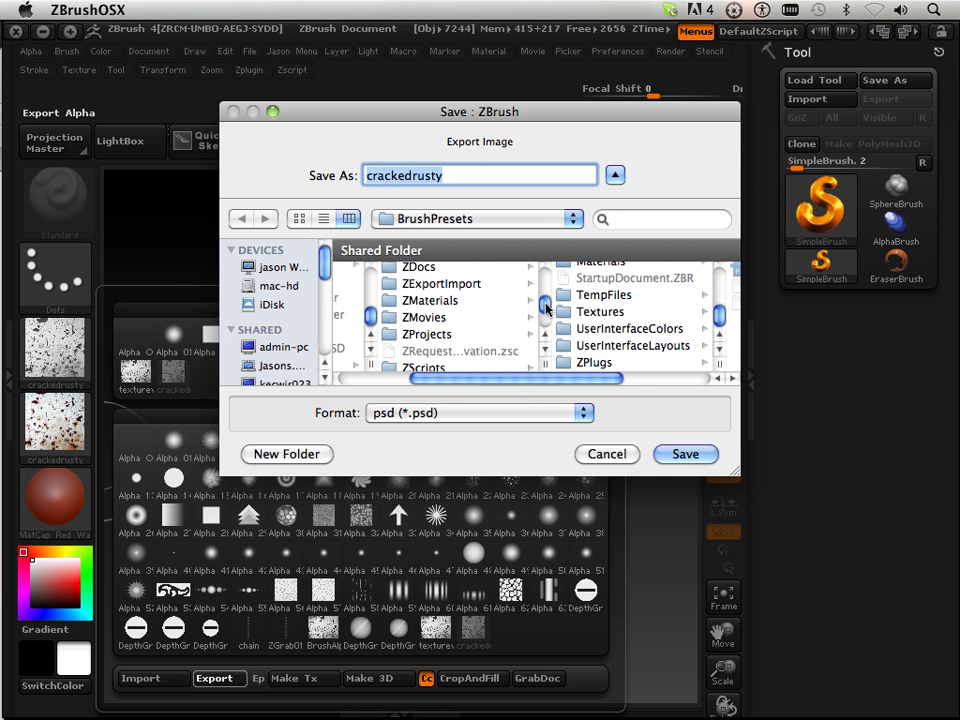
pyautogui.scroll(-2, 546, 307)
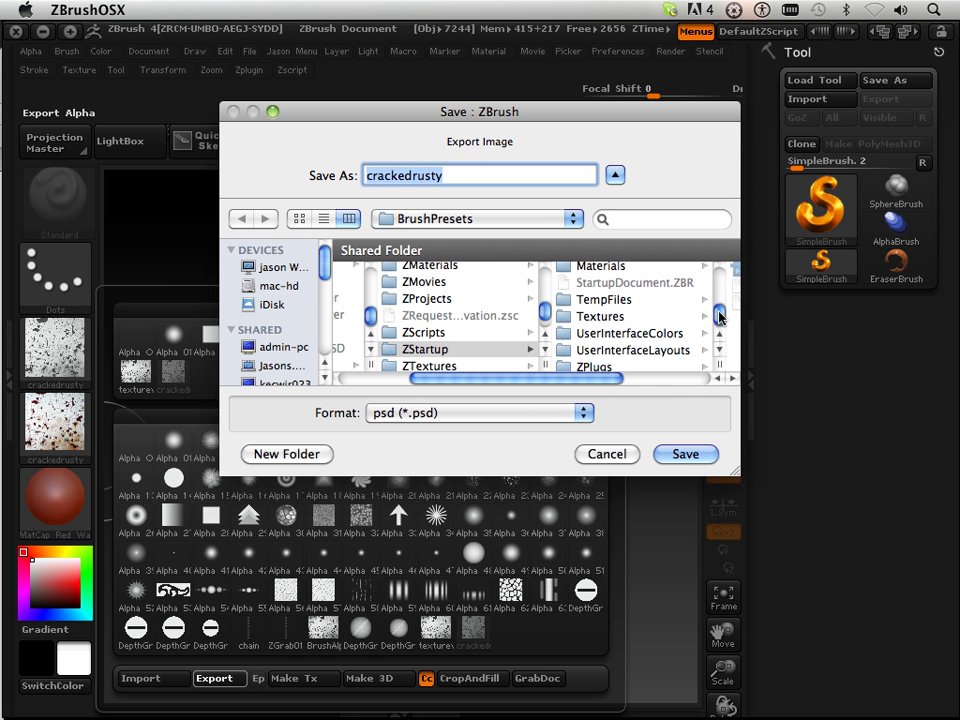
pyautogui.scroll(5, 650, 300)
pyautogui.click(621, 270)
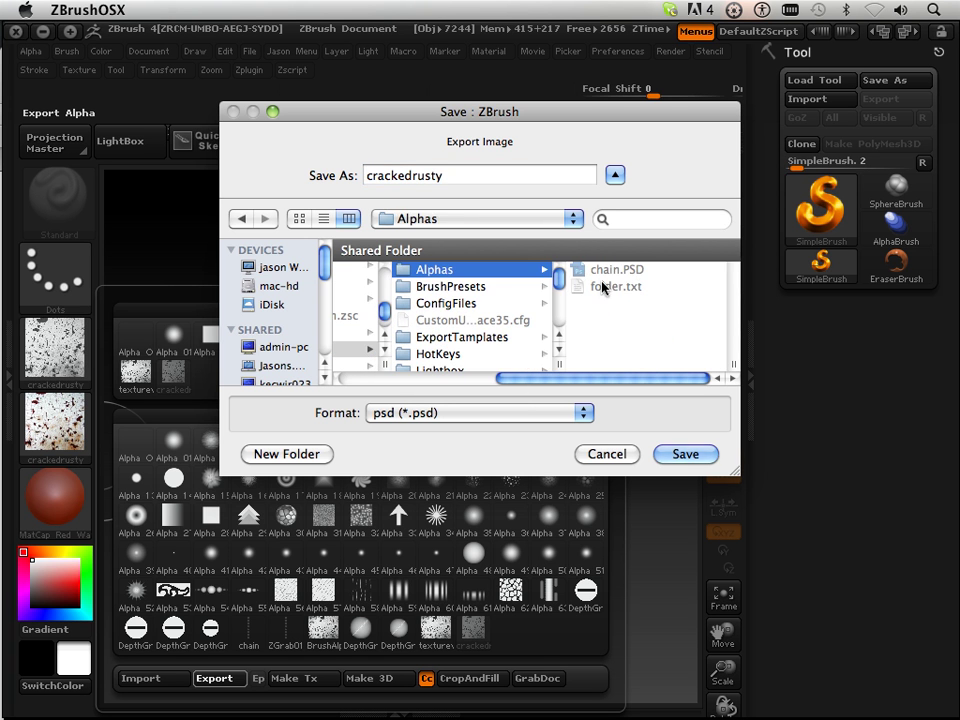
pyautogui.click(676, 454)
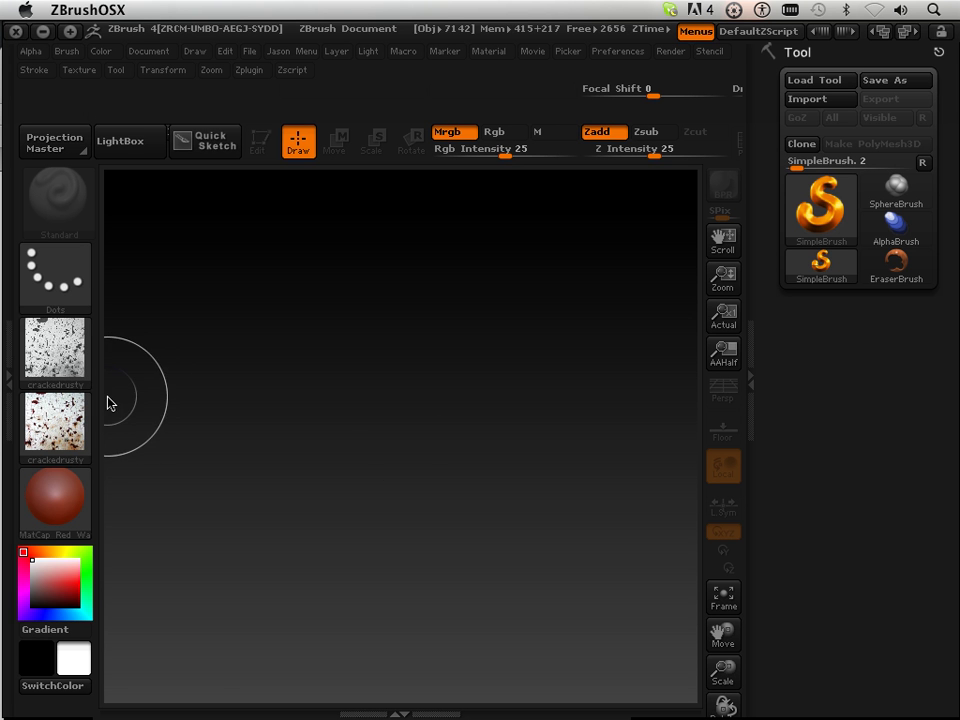
# Preview the crackedrusty alpha, then run the custom Plane command to set up an editable subdivided plane.
pyautogui.moveTo(57, 367)
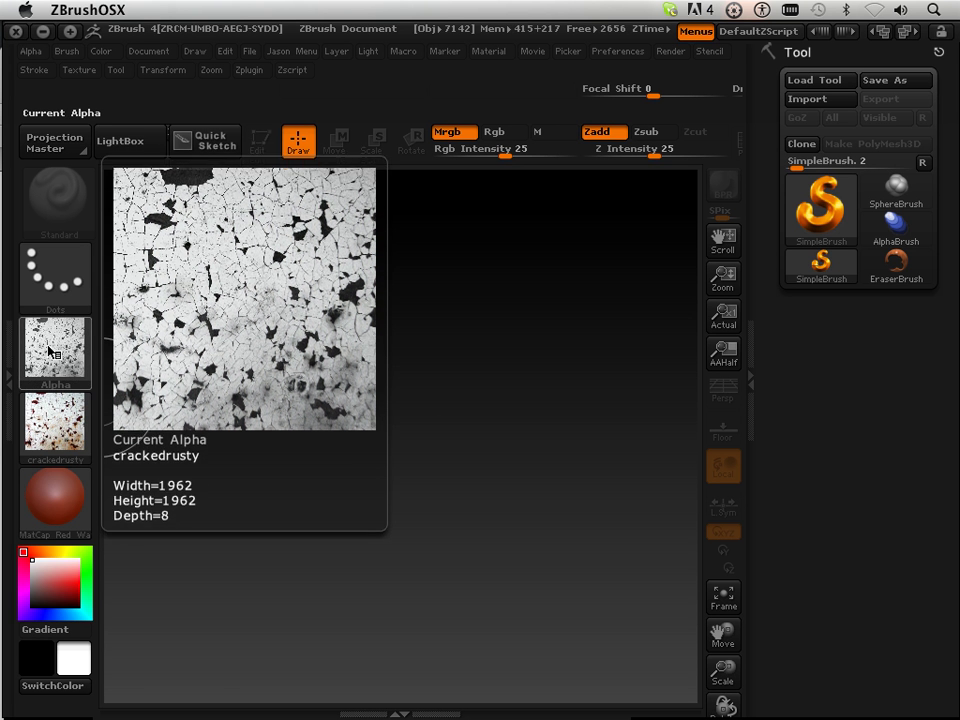
pyautogui.moveTo(65, 400)
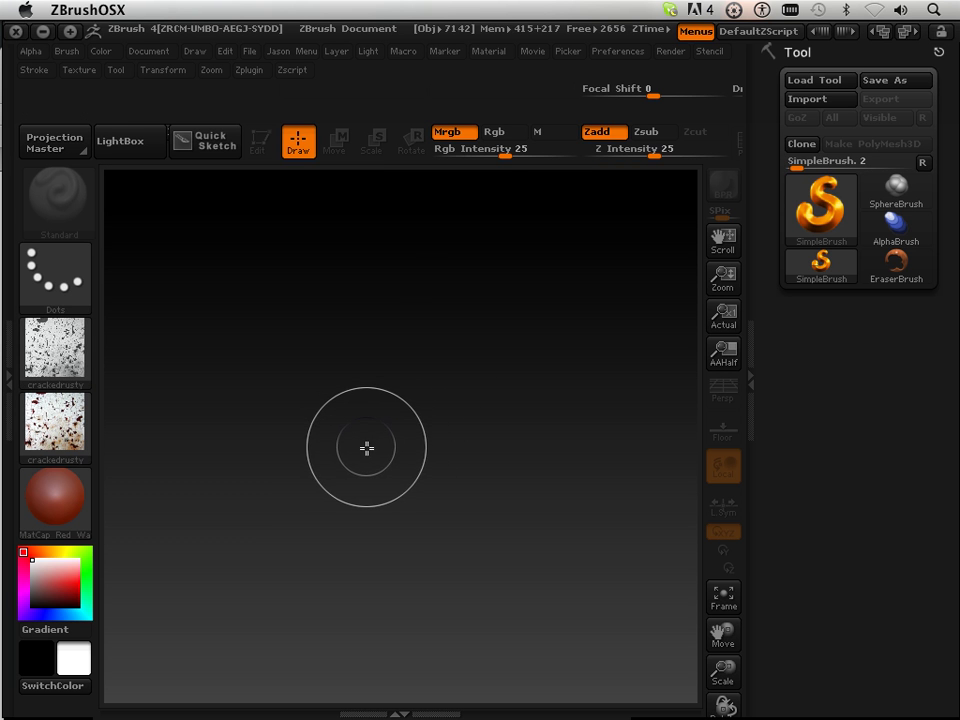
pyautogui.press('space')
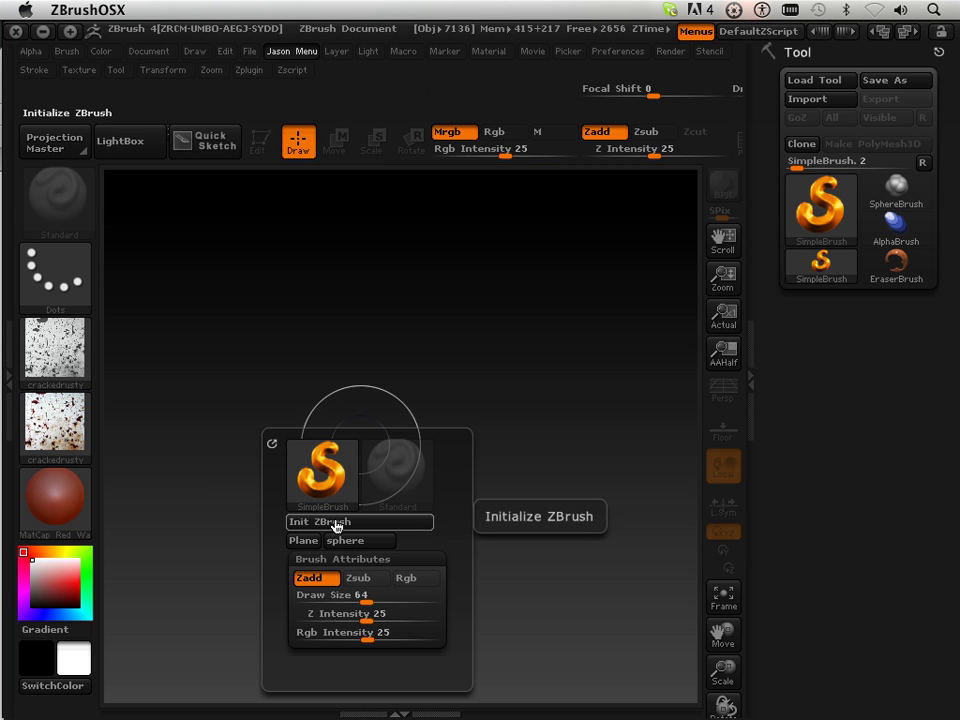
pyautogui.click(305, 541)
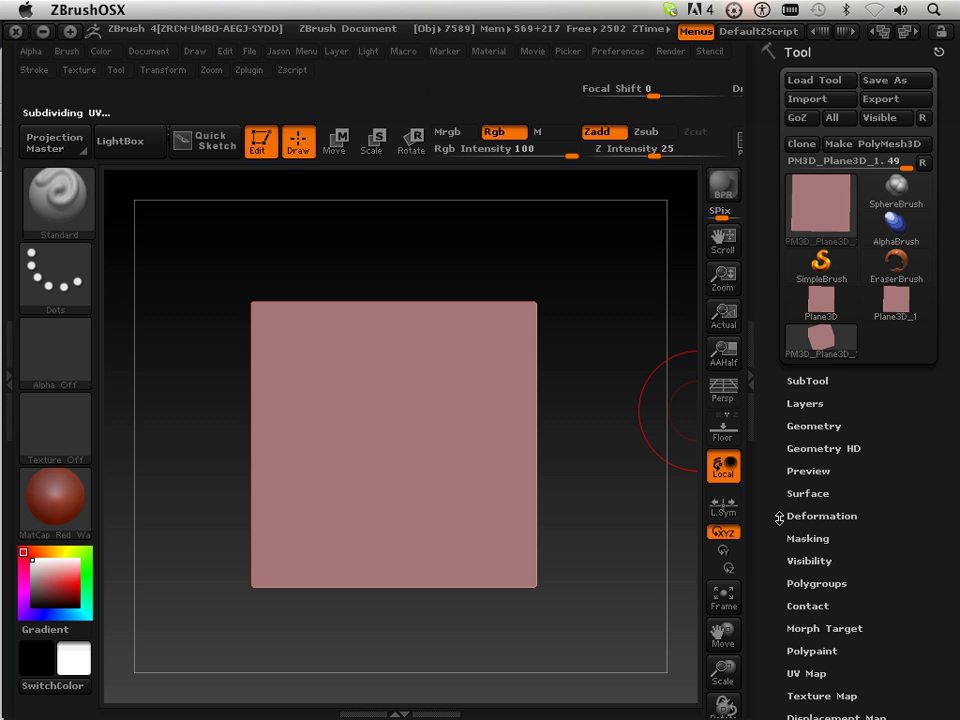
# Turn on Colorize in the plane's Polypaint settings.
pyautogui.moveTo(777, 517); pyautogui.dragTo(784, 484)
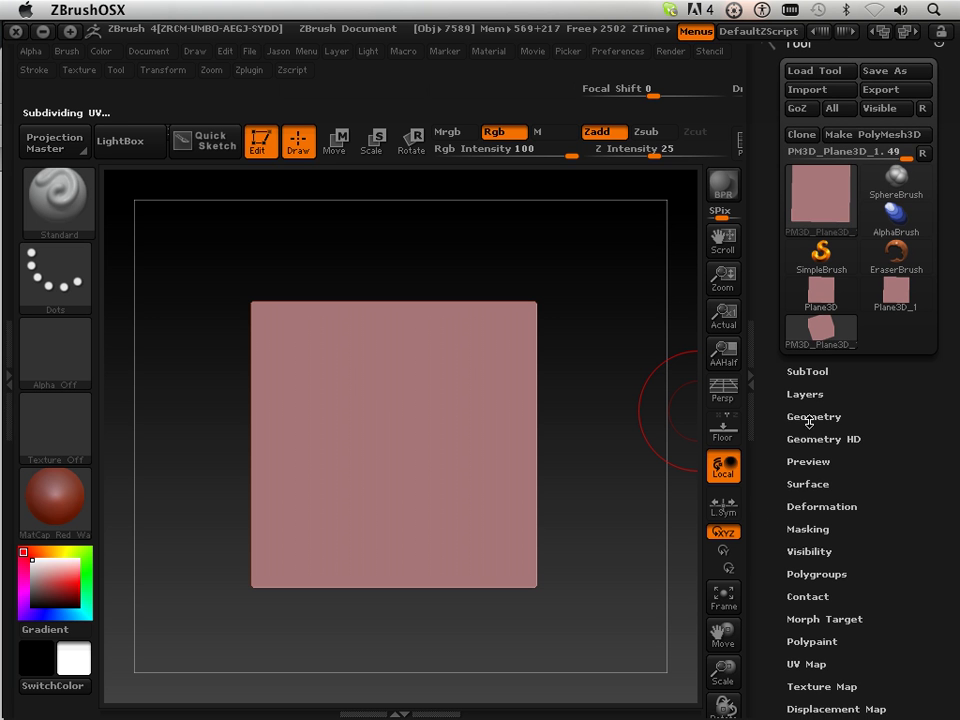
pyautogui.moveTo(784, 428); pyautogui.dragTo(768, 369)
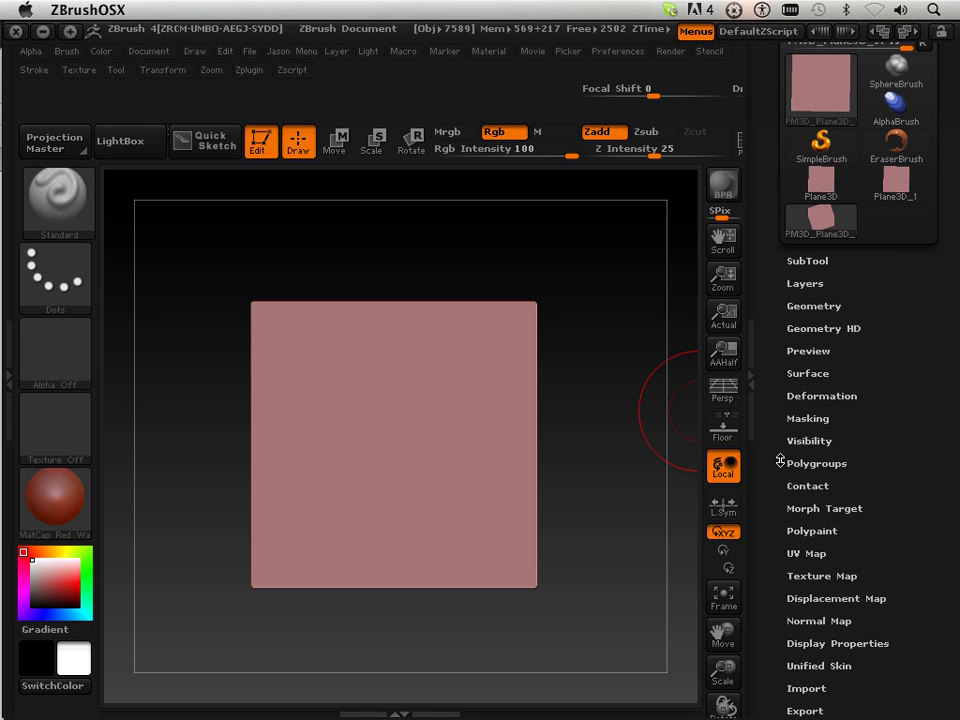
pyautogui.moveTo(772, 487); pyautogui.dragTo(775, 477)
pyautogui.click(789, 521)
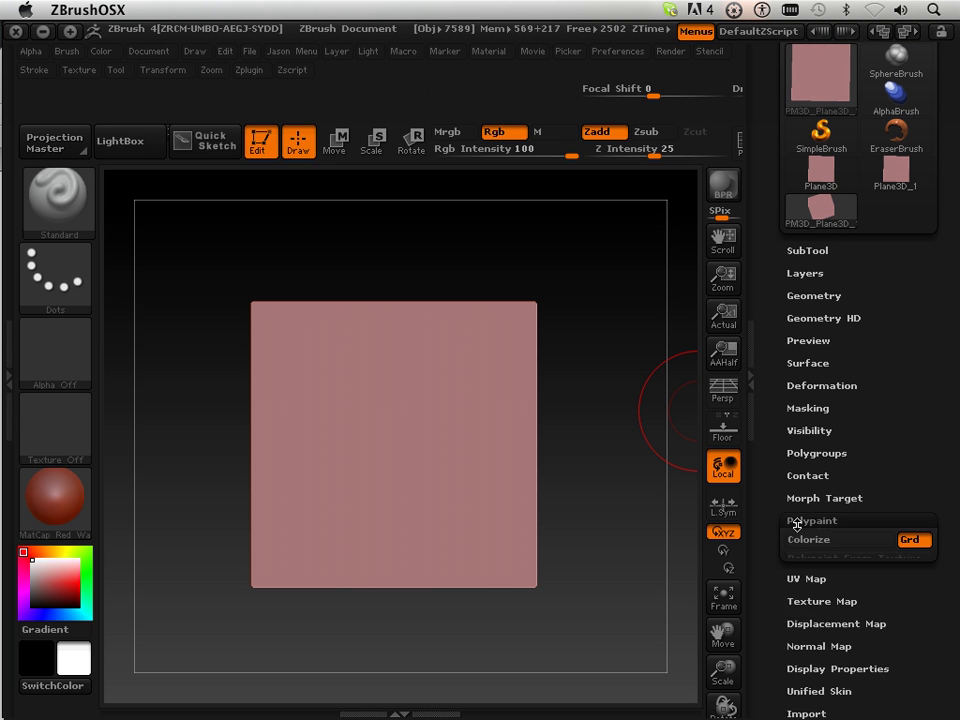
pyautogui.click(795, 541)
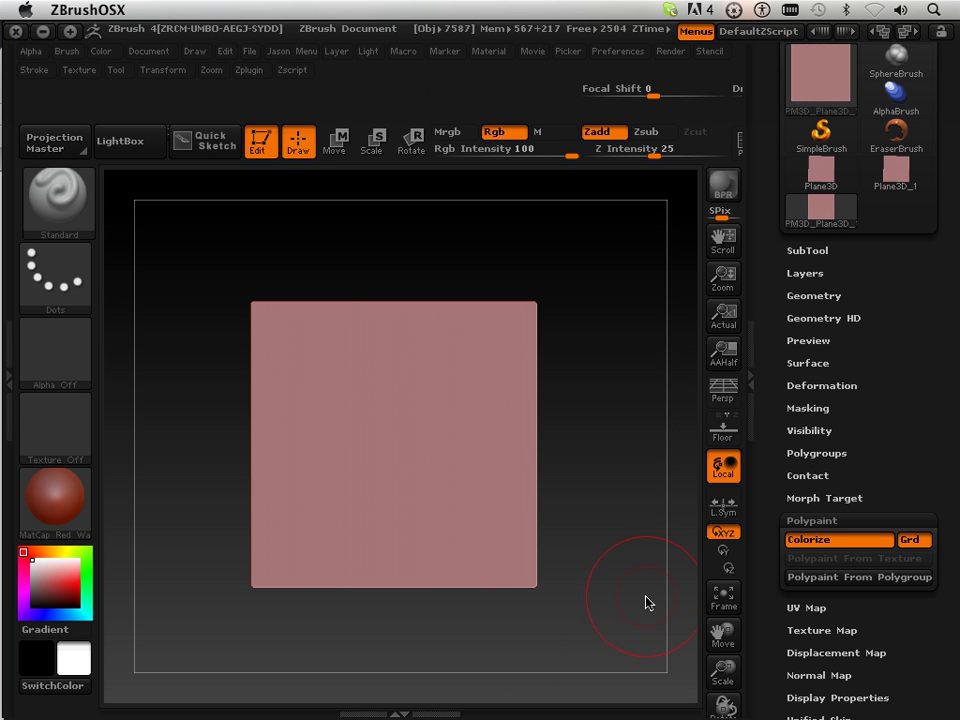
# Select crackedrusty as both the current alpha and the current texture.
pyautogui.click(70, 370)
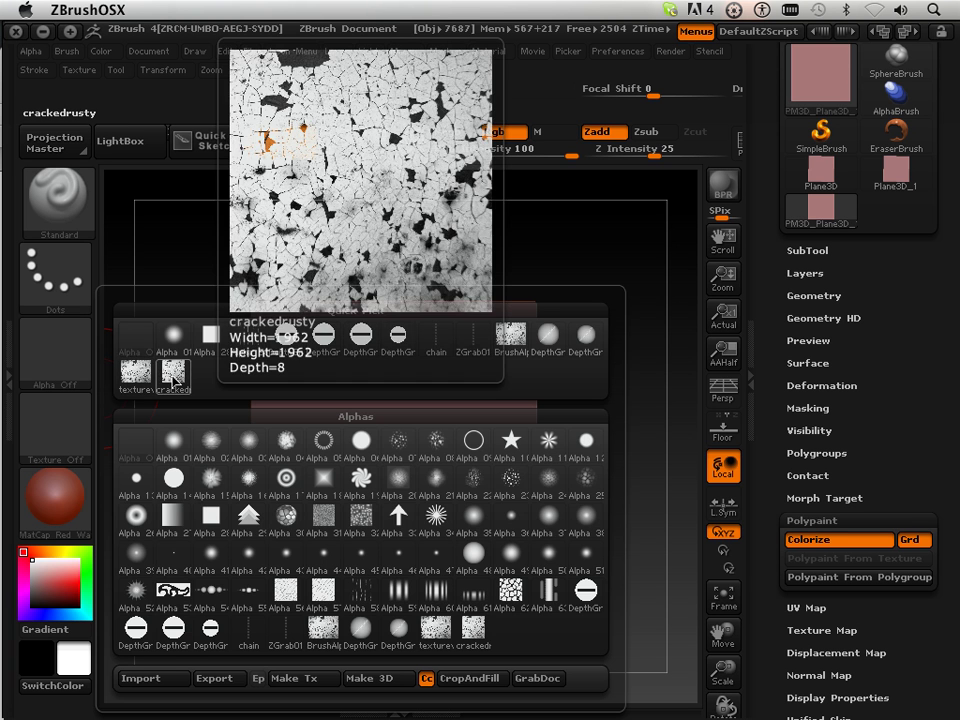
pyautogui.click(172, 374)
pyautogui.click(76, 442)
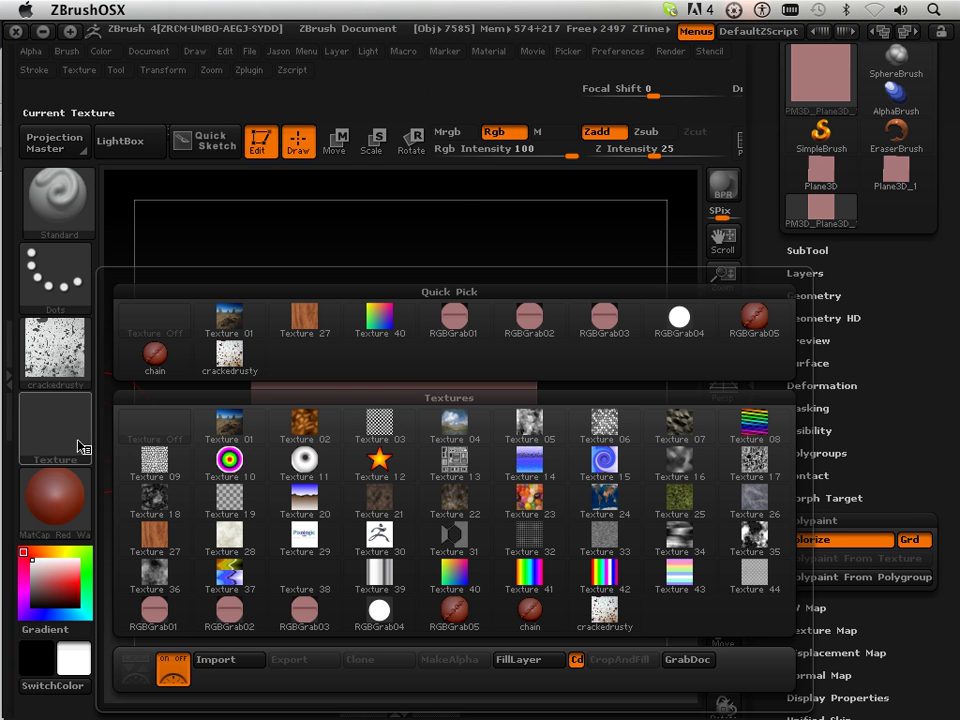
pyautogui.moveTo(157, 441)
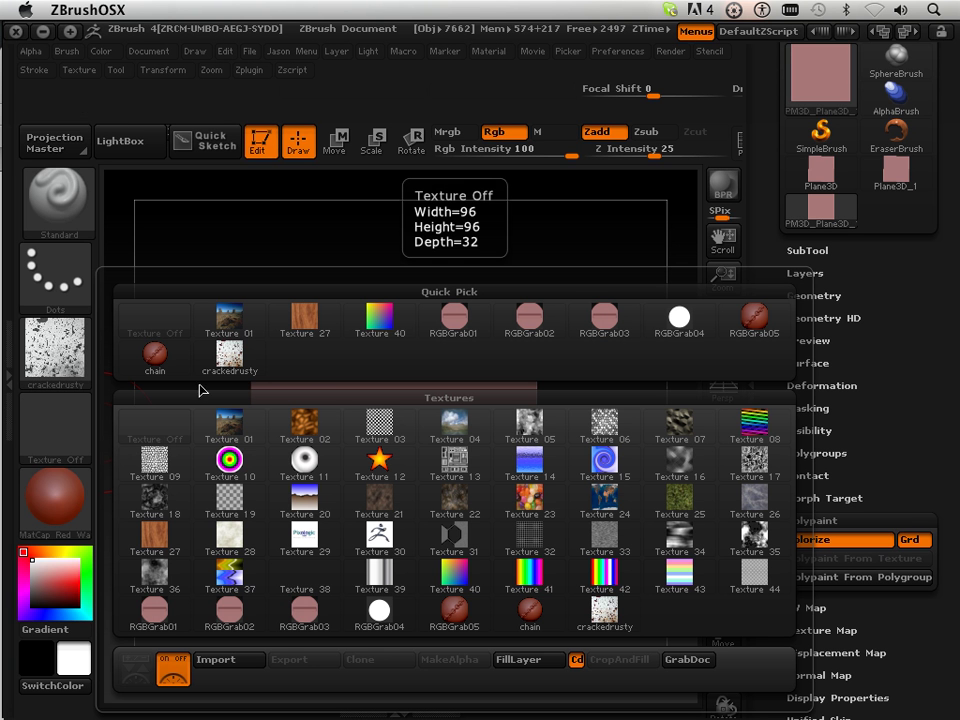
pyautogui.click(230, 356)
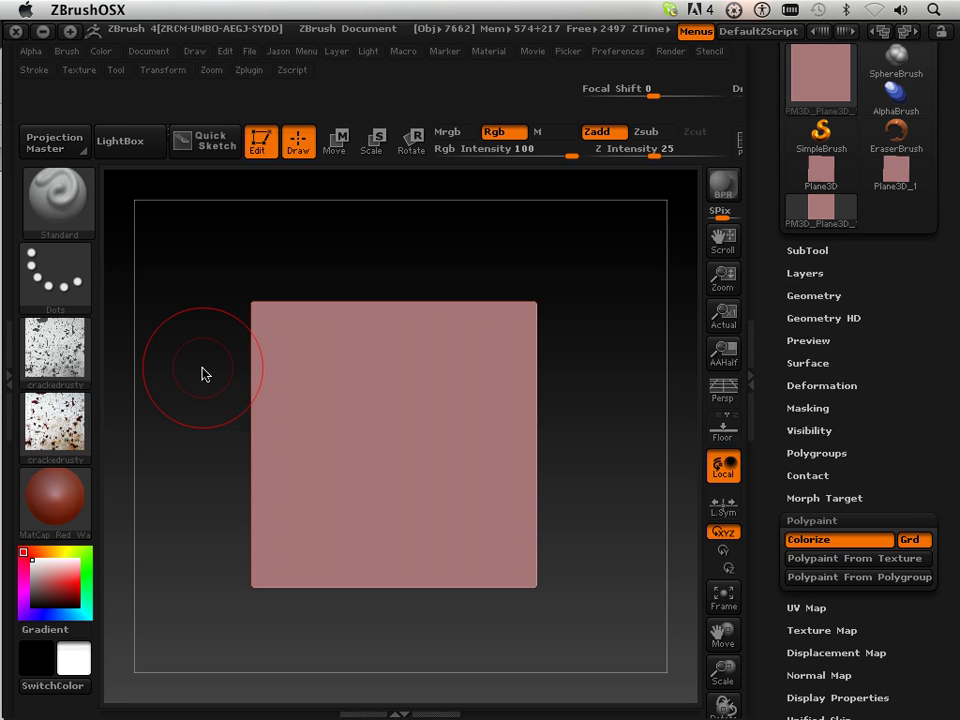
# Set the crackedrusty alpha's Radial Fade to 11 and check the resulting alpha thumbnail.
pyautogui.click(29, 54)
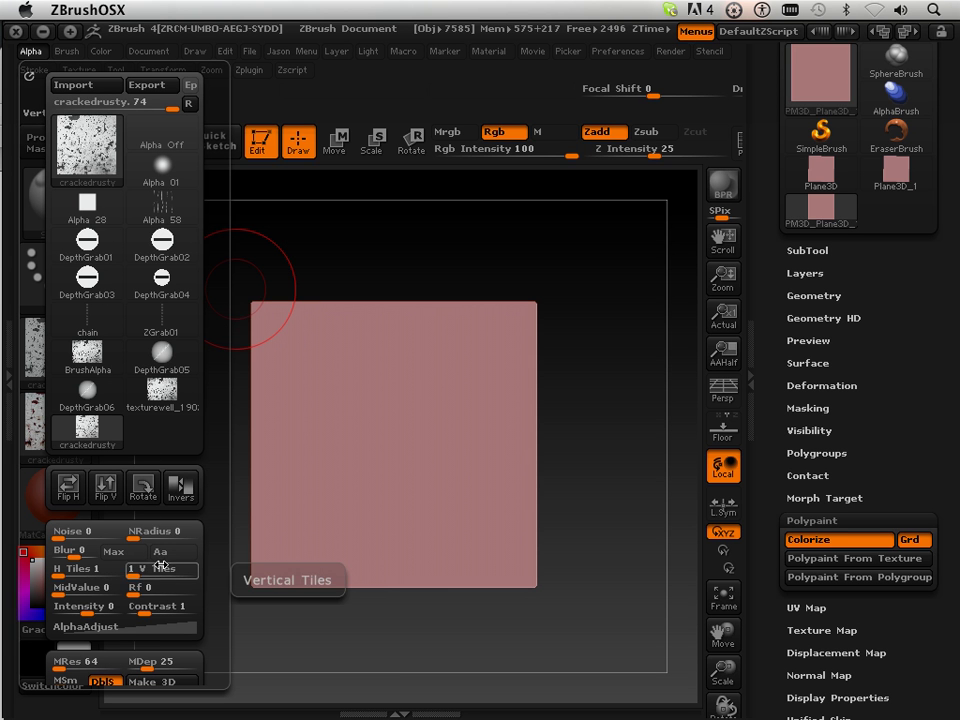
pyautogui.click(139, 589)
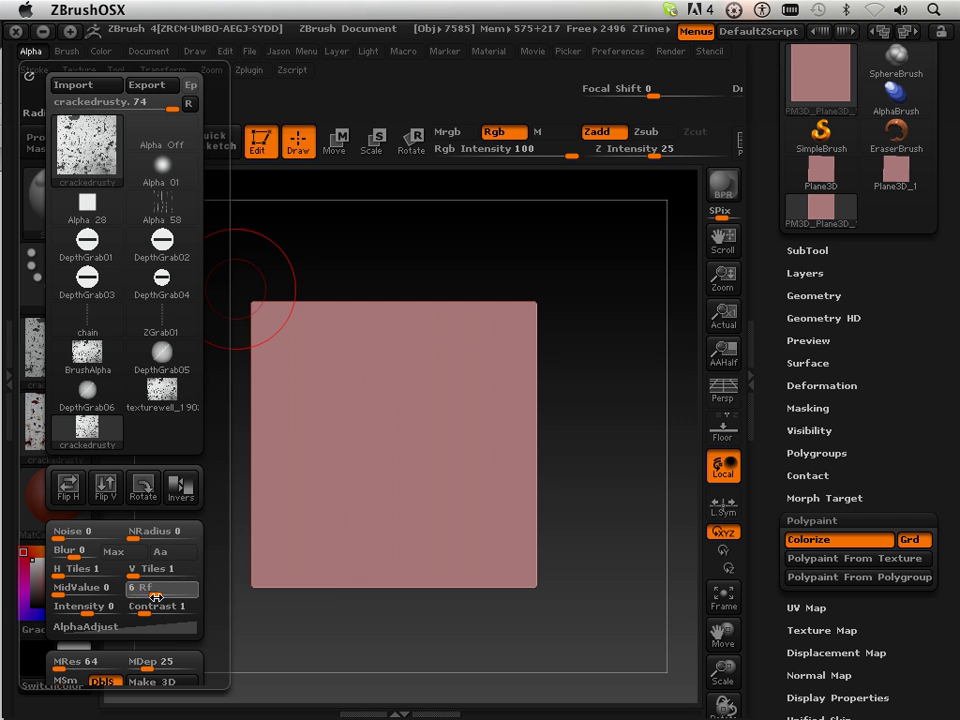
pyautogui.moveTo(156, 597); pyautogui.dragTo(162, 597)
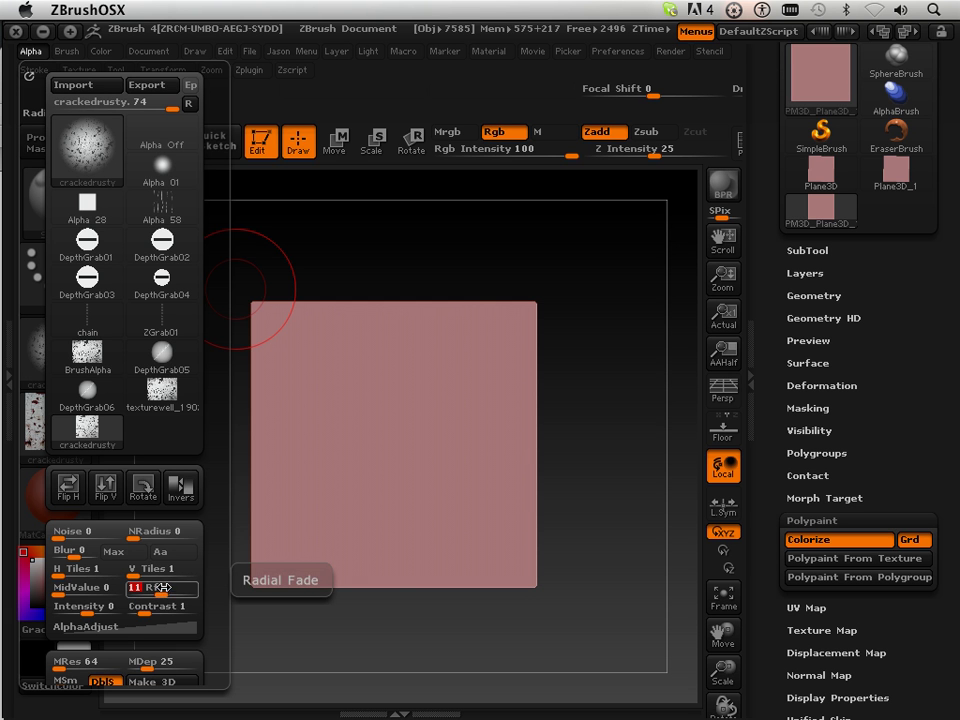
pyautogui.moveTo(38, 372)
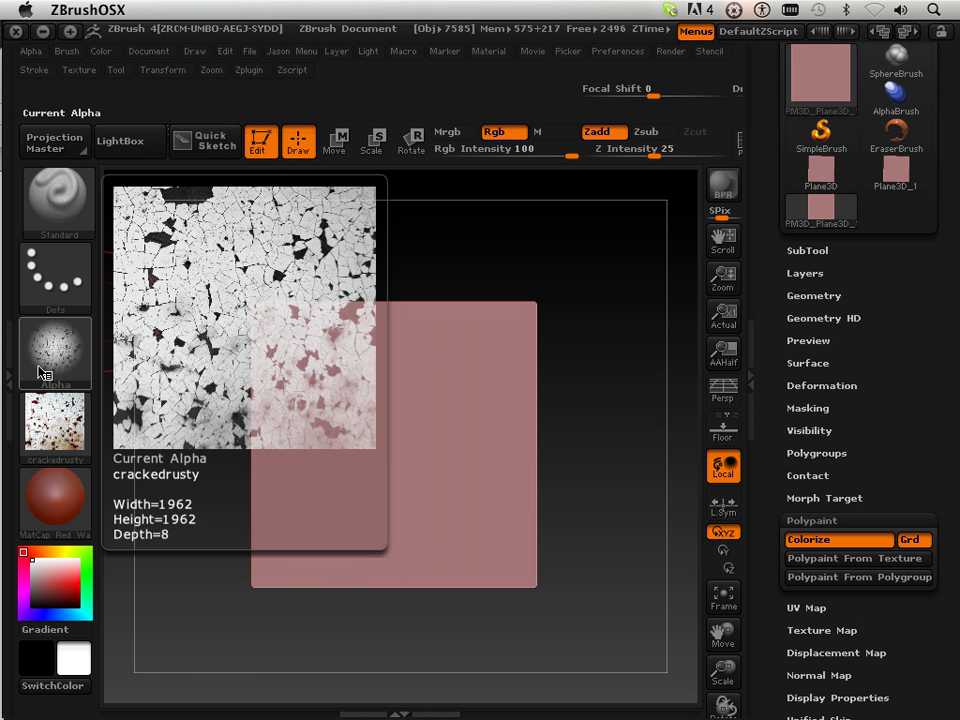
# Change the plane's material to BasicMaterial.
pyautogui.click(62, 515)
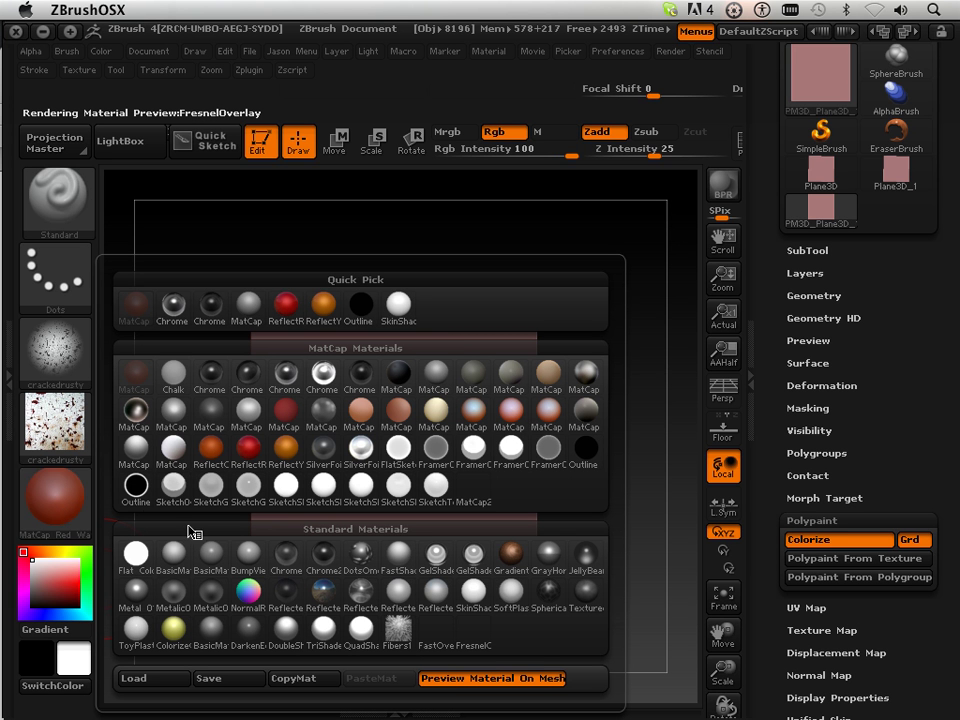
pyautogui.moveTo(174, 570)
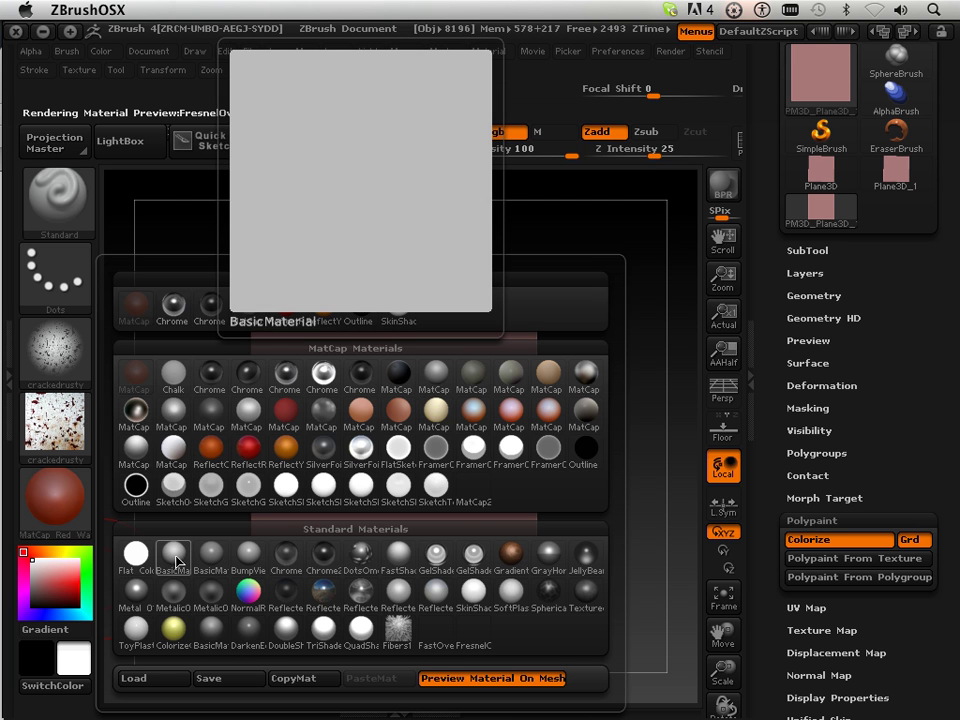
pyautogui.click(174, 566)
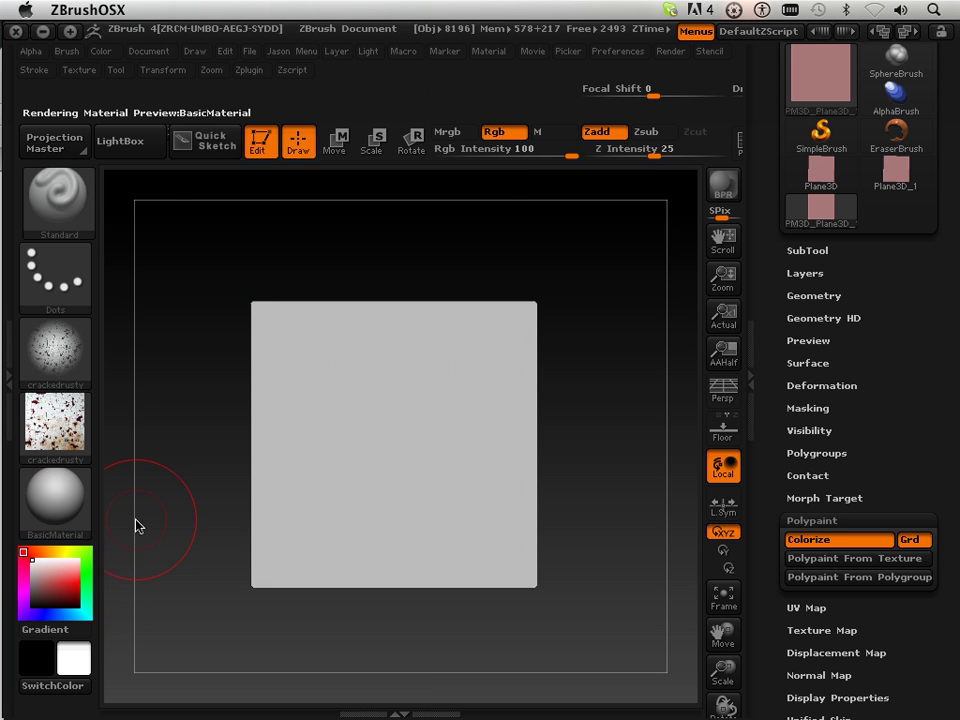
# Set the stroke type to DragRect and stamp the cracked texture twice on the plane, at its upper-left area and its centre.
pyautogui.click(48, 268)
pyautogui.click(229, 293)
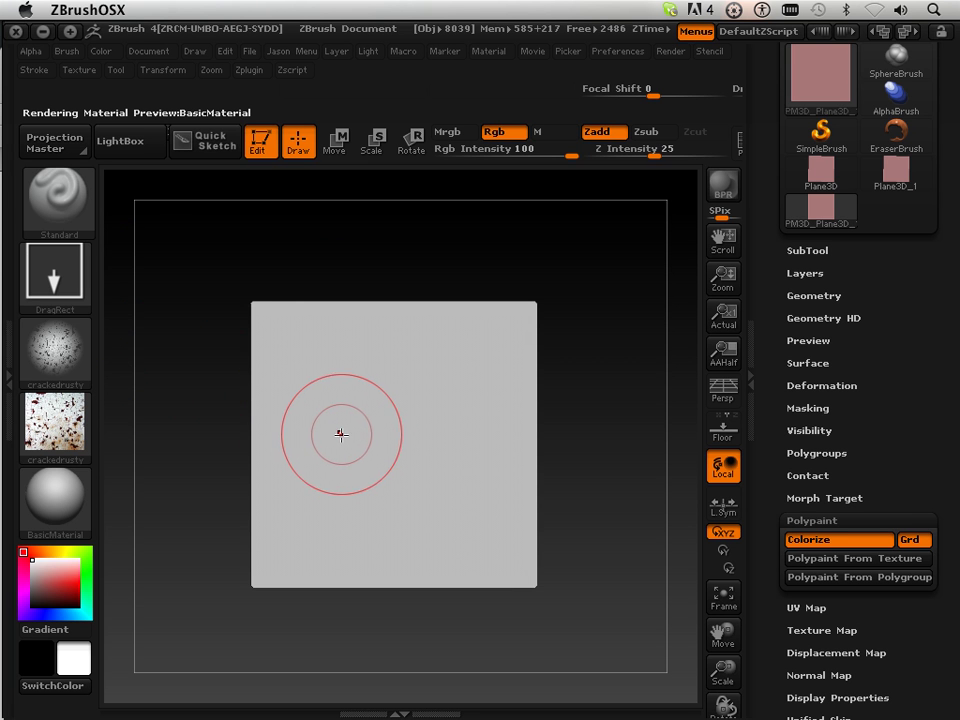
pyautogui.moveTo(332, 390); pyautogui.dragTo(336, 489)
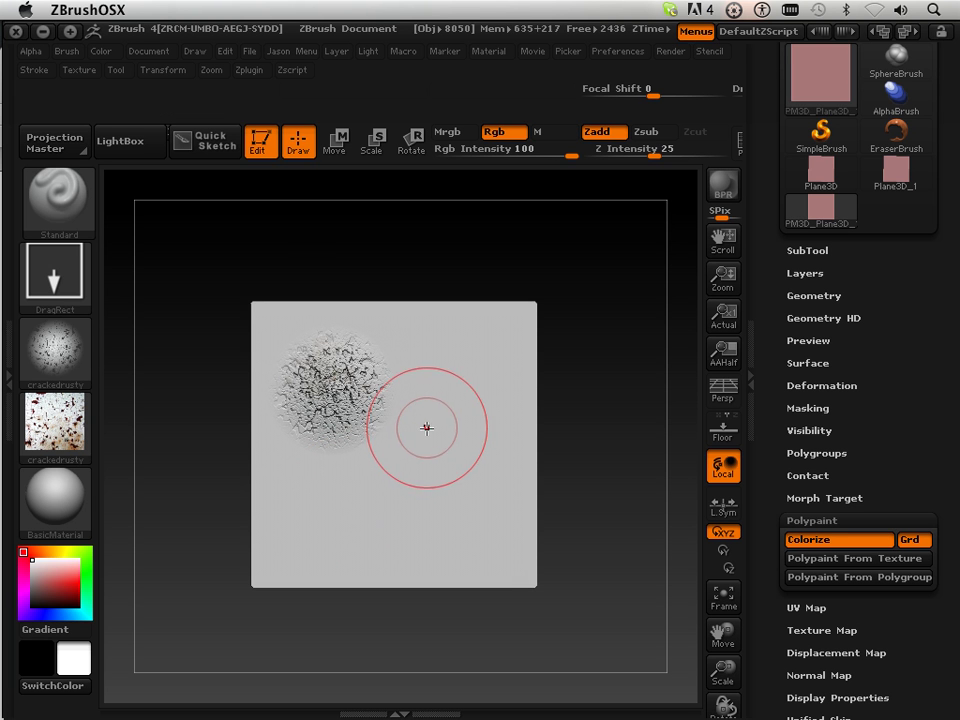
pyautogui.moveTo(427, 433)
pyautogui.mouseDown()
pyautogui.moveTo(369, 531)
pyautogui.moveTo(339, 559)
pyautogui.moveTo(463, 540)
pyautogui.mouseUp()
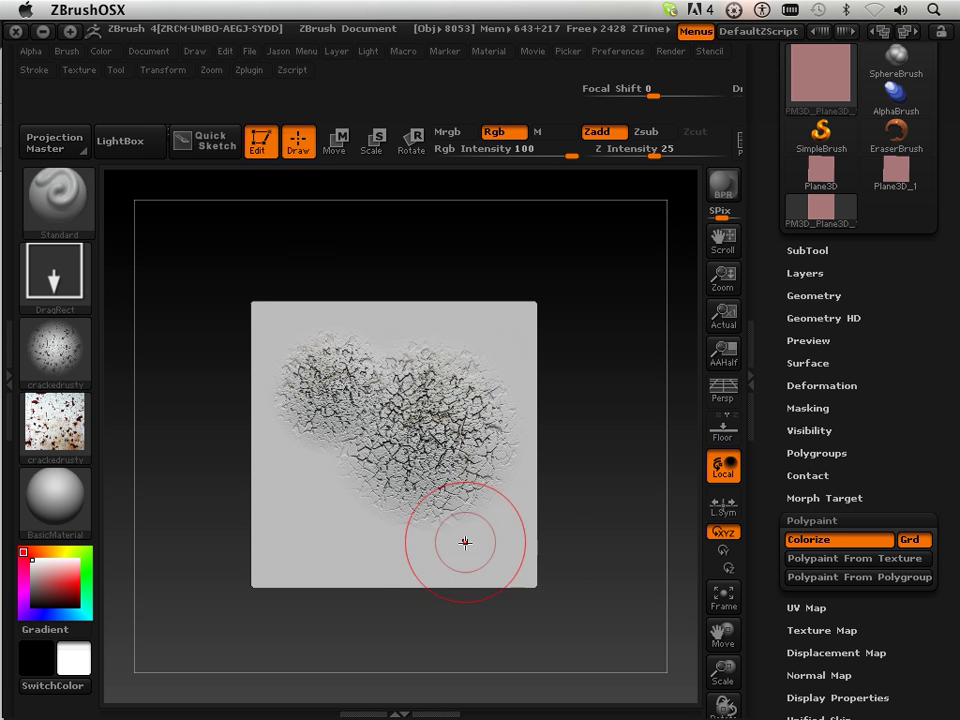
# Stamp the cracked texture over the plane's upper-right, upper-left, left-edge and lower areas, undoing one unwanted stamp.
pyautogui.moveTo(717, 630); pyautogui.dragTo(716, 618)
pyautogui.moveTo(722, 668); pyautogui.dragTo(712, 716)
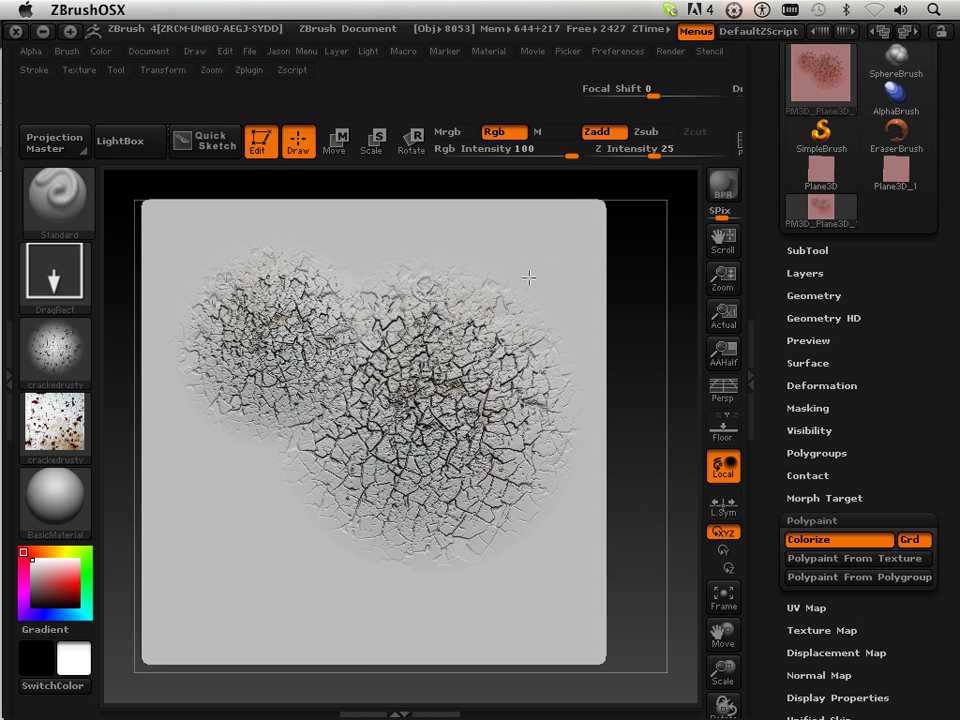
pyautogui.moveTo(523, 276); pyautogui.dragTo(470, 448)
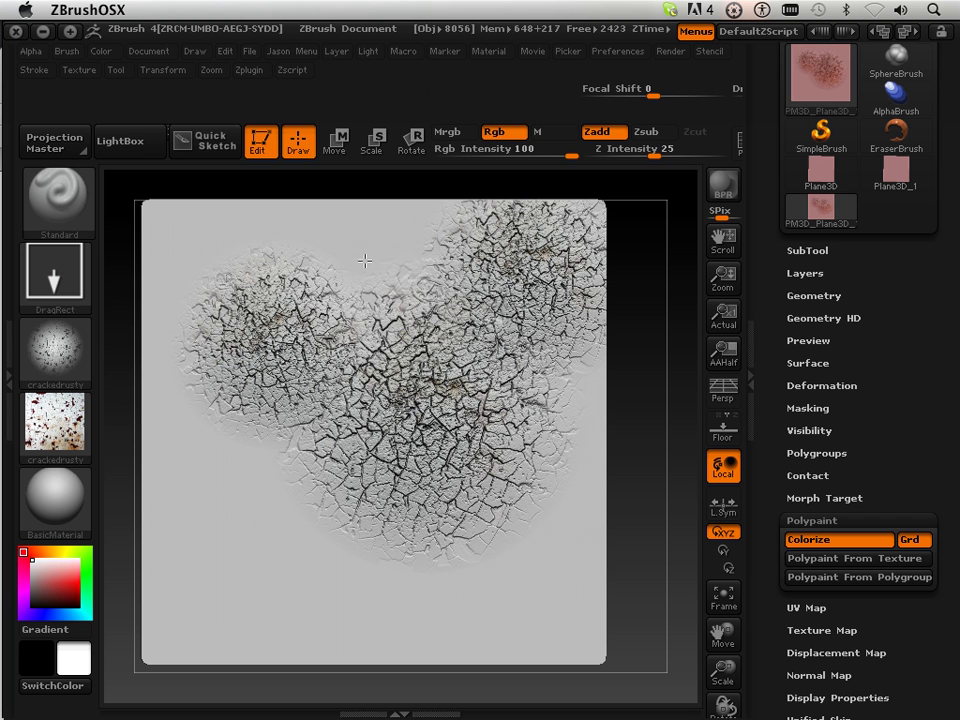
pyautogui.moveTo(274, 200); pyautogui.dragTo(255, 471)
pyautogui.moveTo(200, 448); pyautogui.dragTo(357, 604)
pyautogui.hotkey('ctrl', 'z')
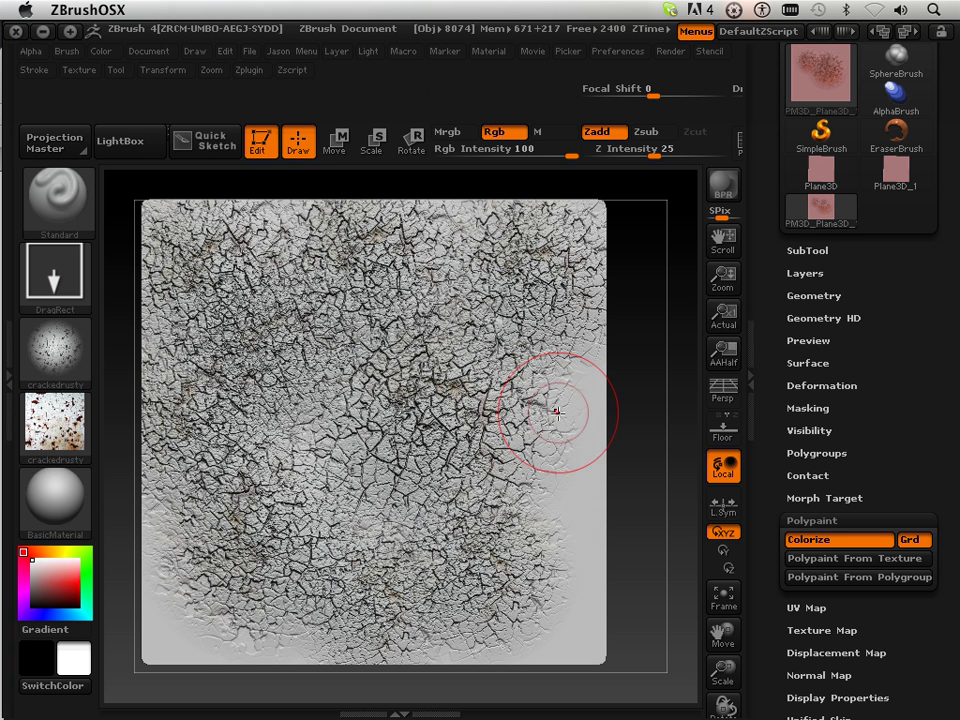
# Cover the remaining bare patches along the plane's right edge, lower-right and lower-left corners and bottom edge with cracked texture stamps.
pyautogui.moveTo(557, 403); pyautogui.dragTo(505, 640)
pyautogui.moveTo(205, 628); pyautogui.dragTo(185, 640)
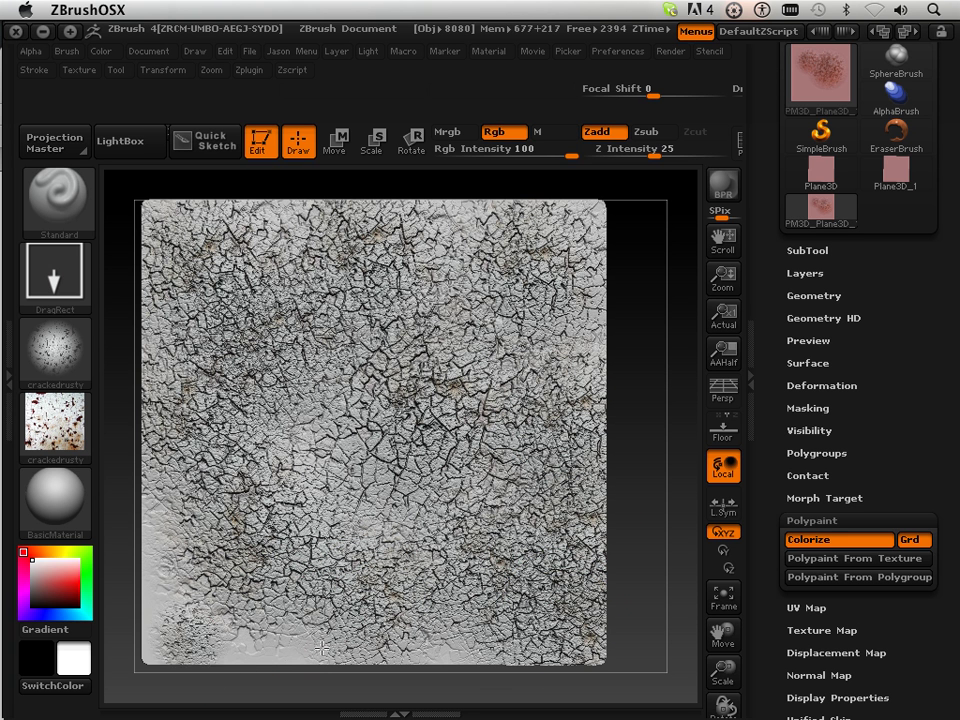
pyautogui.moveTo(279, 654); pyautogui.dragTo(410, 647)
pyautogui.moveTo(204, 514); pyautogui.dragTo(204, 514)
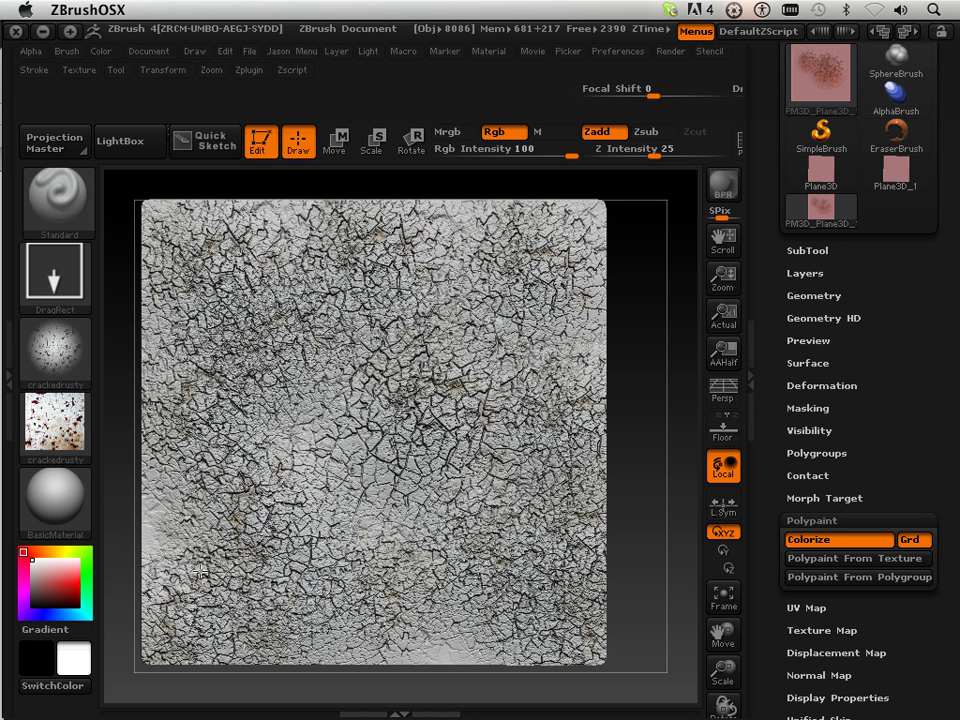
# Layer more overlapping crack stamps over the plane's lower half, centre, upper corners and both sides to even out the coverage.
pyautogui.moveTo(415, 622); pyautogui.dragTo(415, 622)
pyautogui.moveTo(579, 600); pyautogui.dragTo(579, 600)
pyautogui.moveTo(354, 476); pyautogui.dragTo(354, 476)
pyautogui.moveTo(420, 555); pyautogui.dragTo(420, 555)
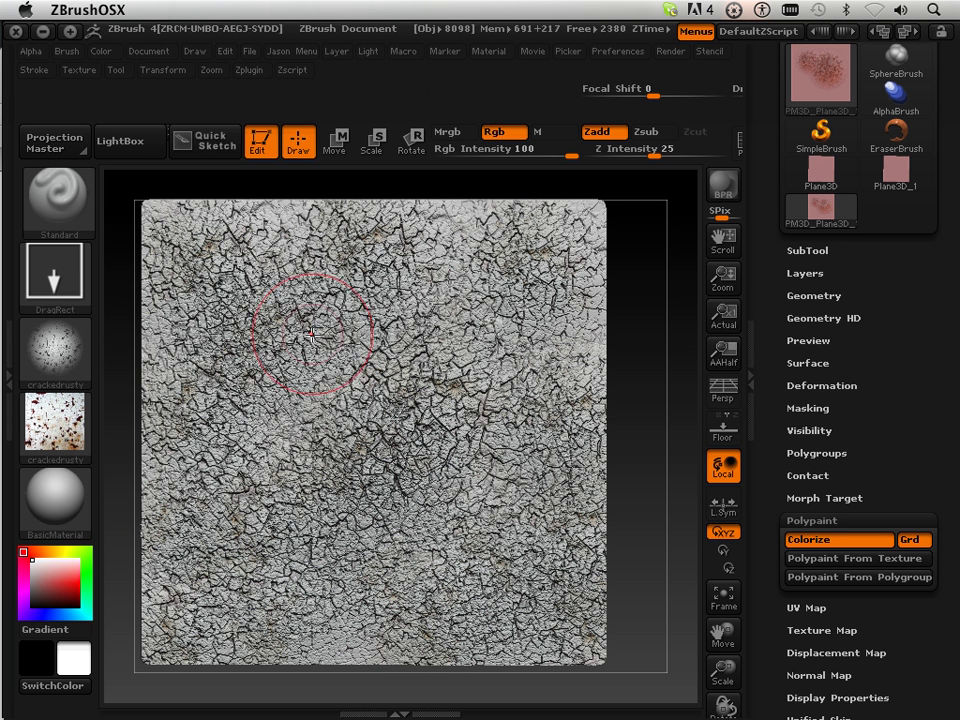
pyautogui.moveTo(560, 280); pyautogui.dragTo(560, 280)
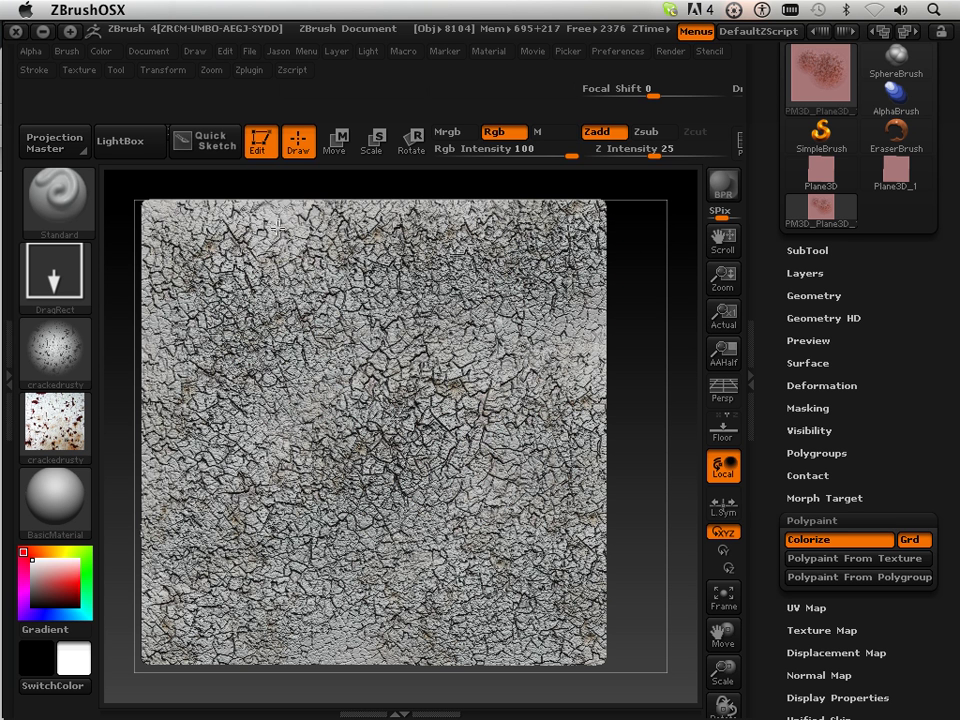
pyautogui.moveTo(210, 300); pyautogui.dragTo(210, 300)
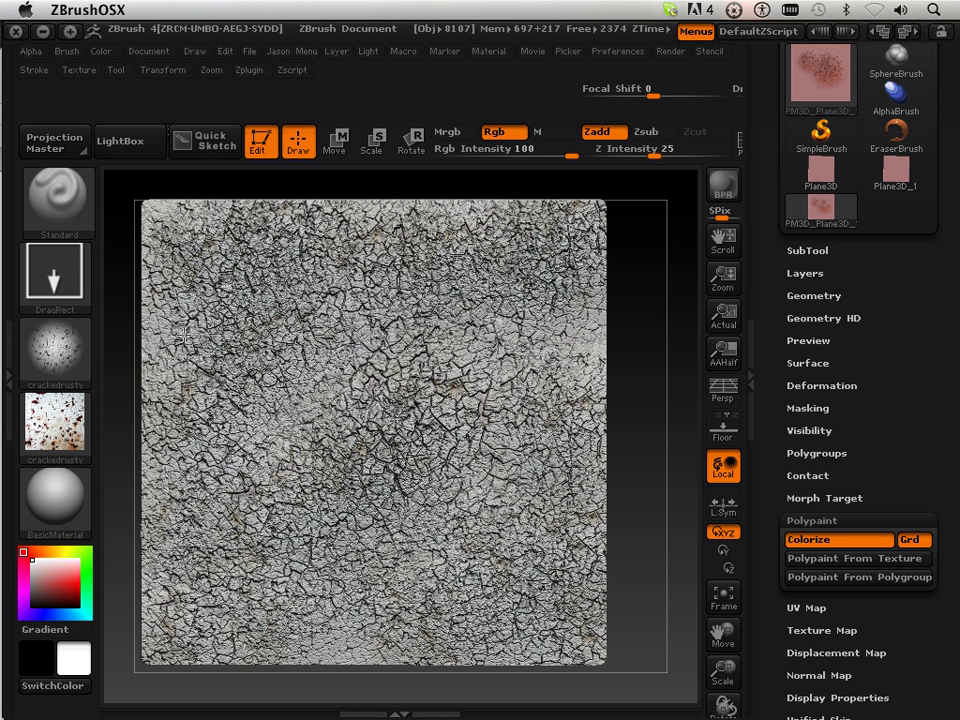
pyautogui.moveTo(172, 364); pyautogui.dragTo(172, 364)
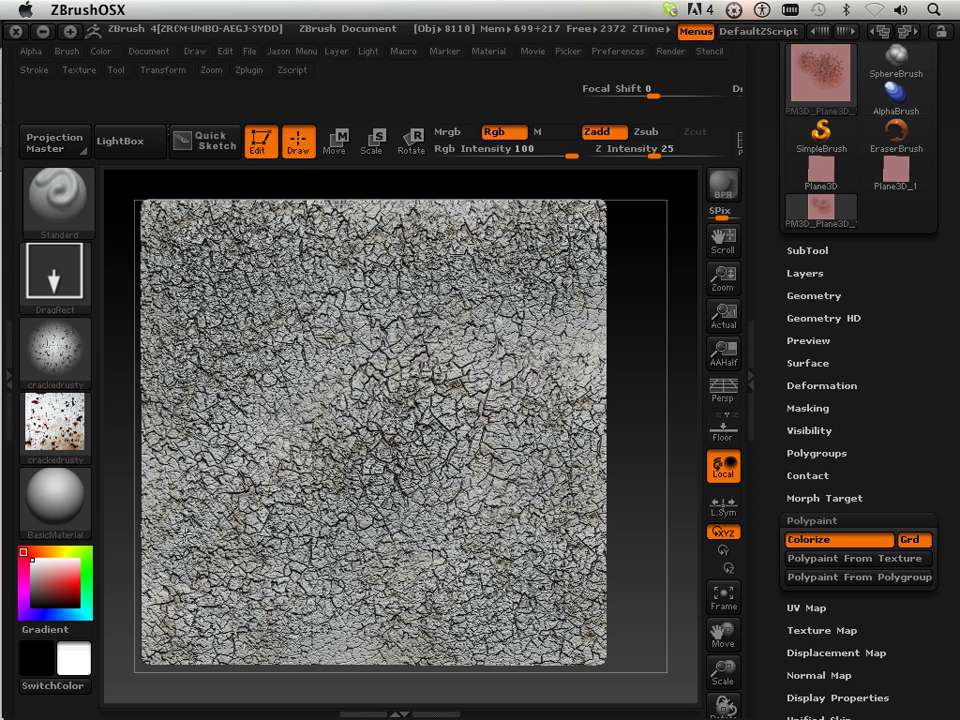
pyautogui.moveTo(184, 482); pyautogui.dragTo(184, 482)
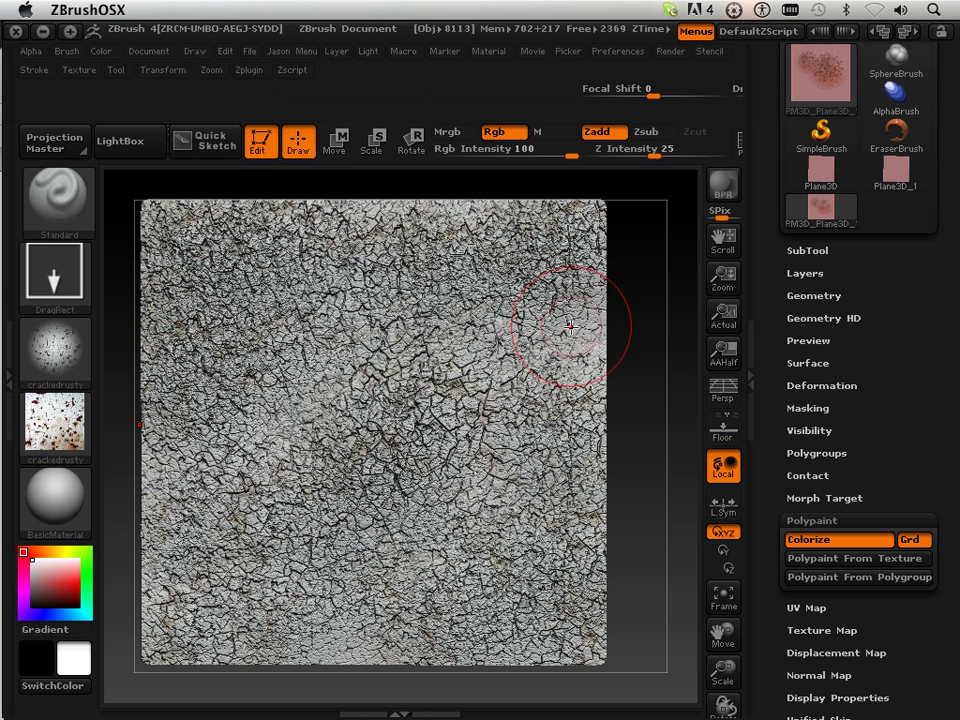
pyautogui.moveTo(570, 326); pyautogui.dragTo(400, 367)
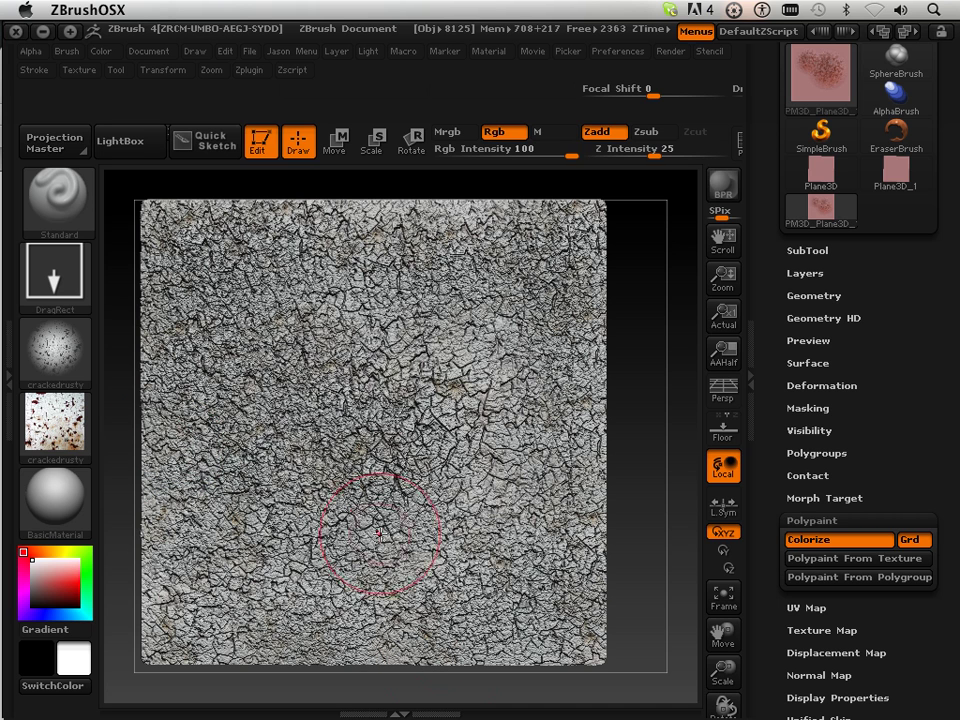
pyautogui.moveTo(634, 534); pyautogui.dragTo(545, 459)
pyautogui.moveTo(621, 381); pyautogui.dragTo(617, 400)
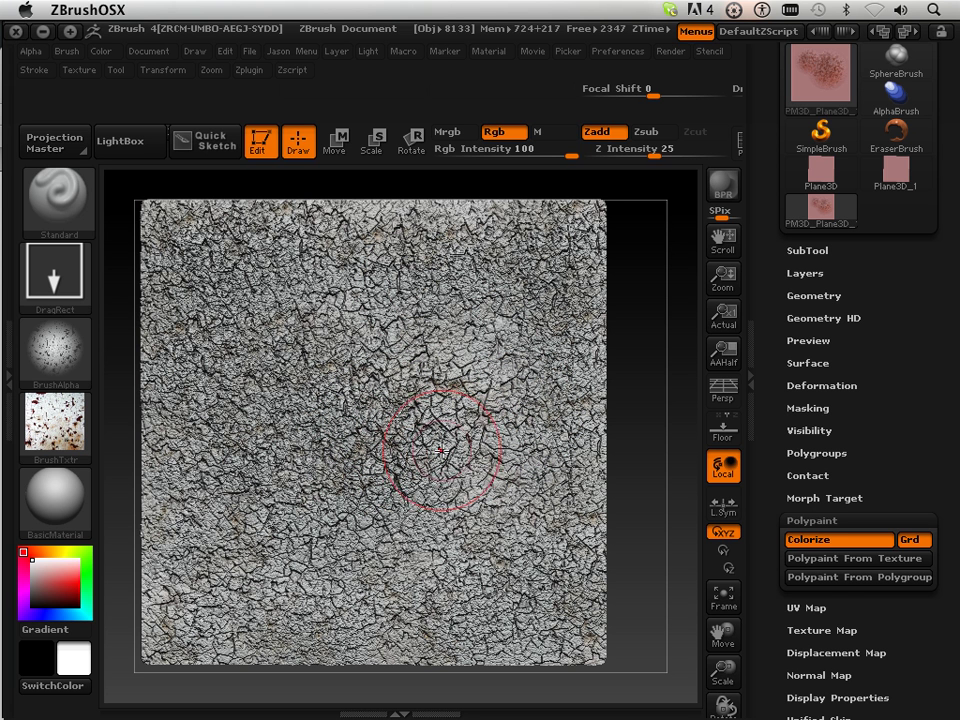
pyautogui.press('ctrl')
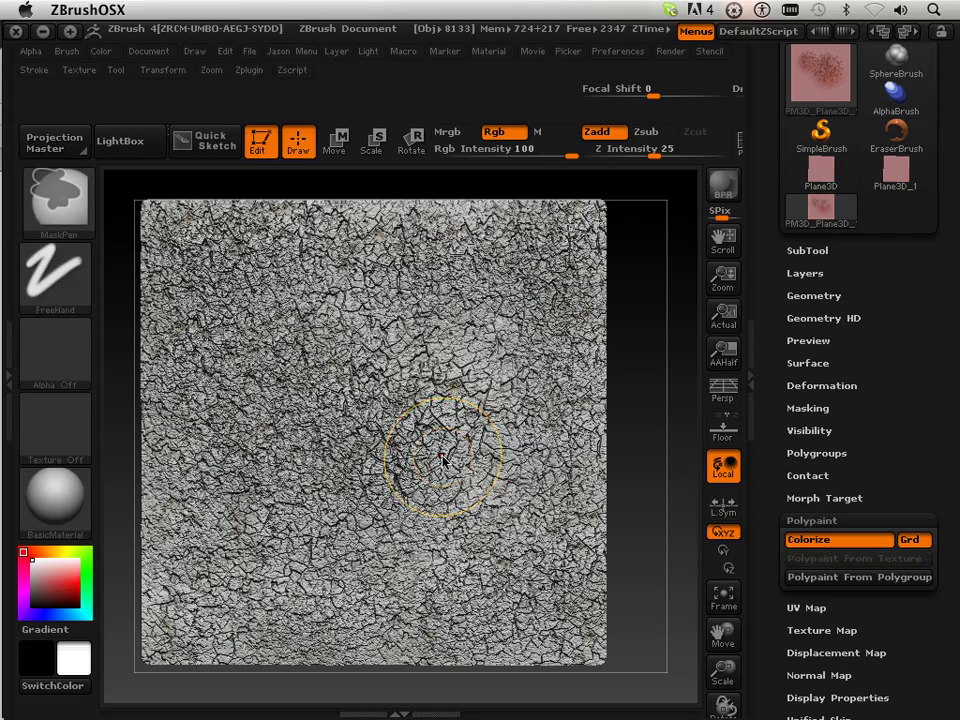